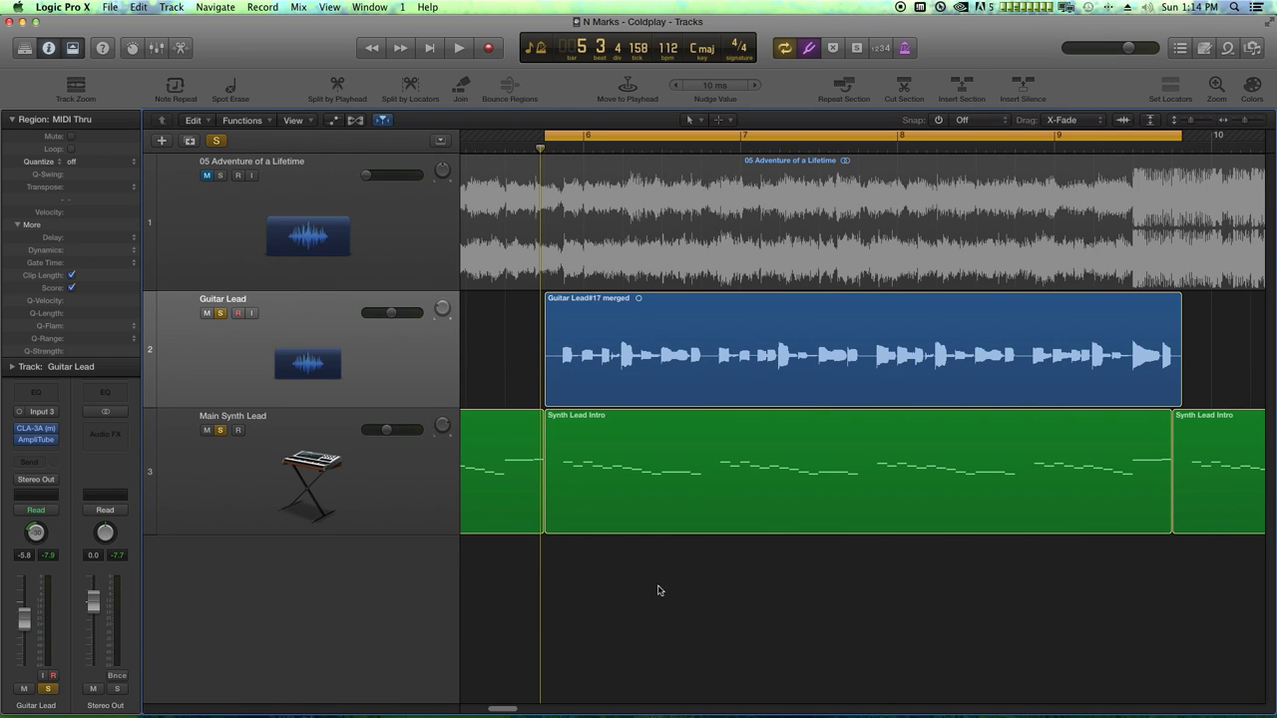
Step: Open the Synth Lead Intro region in the Piano Roll and select both Main Synth Lead regions
{"action": "left_click", "coordinate": [581, 349]}
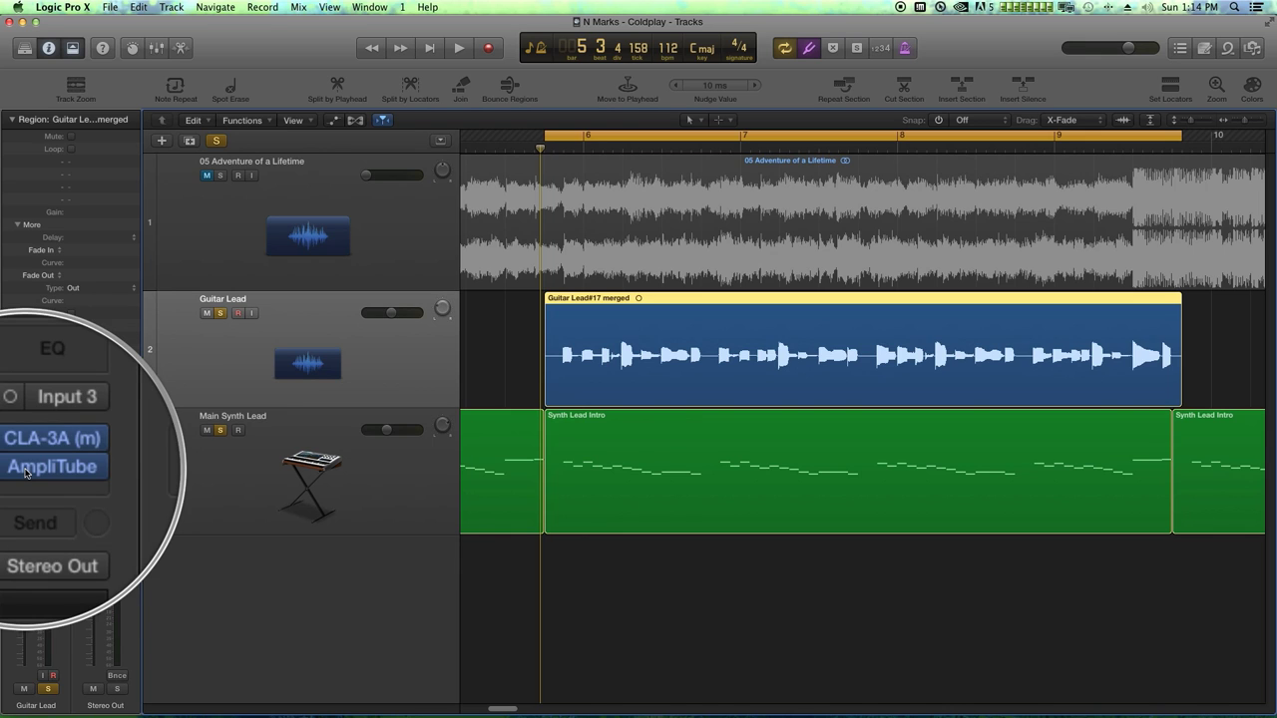
{"action": "left_click", "coordinate": [1226, 347]}
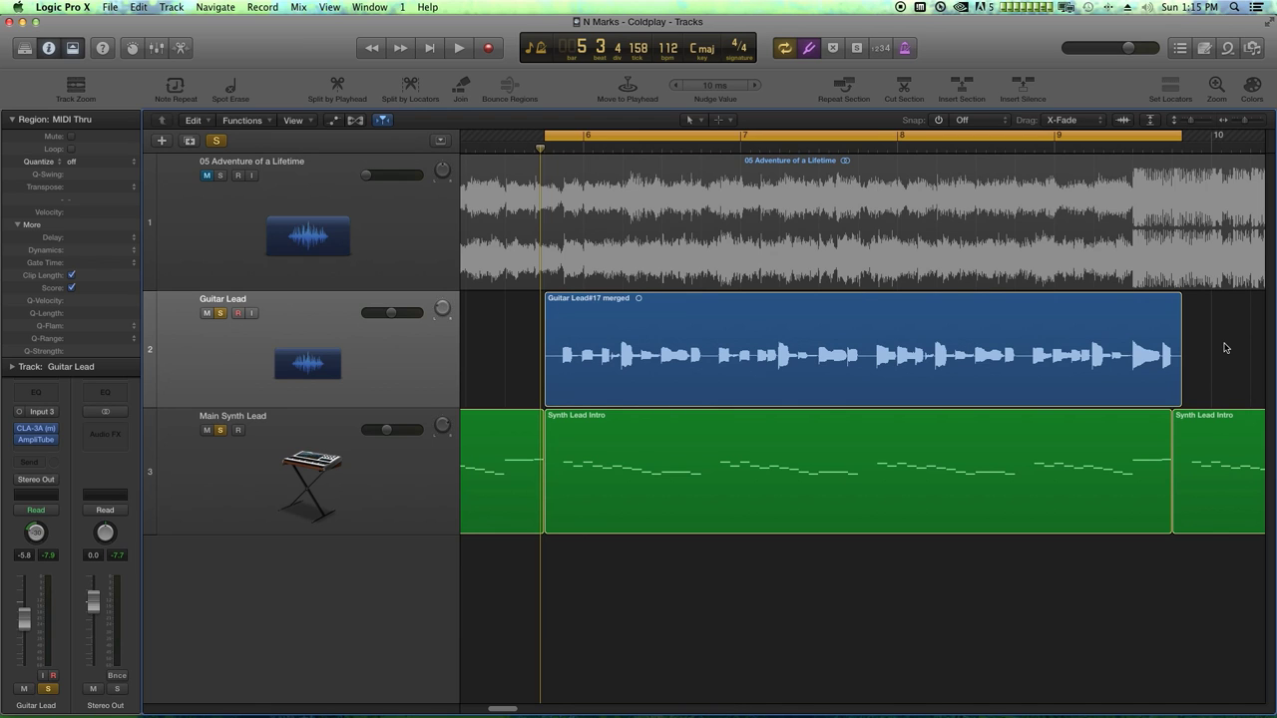
{"action": "double_click", "coordinate": [832, 513]}
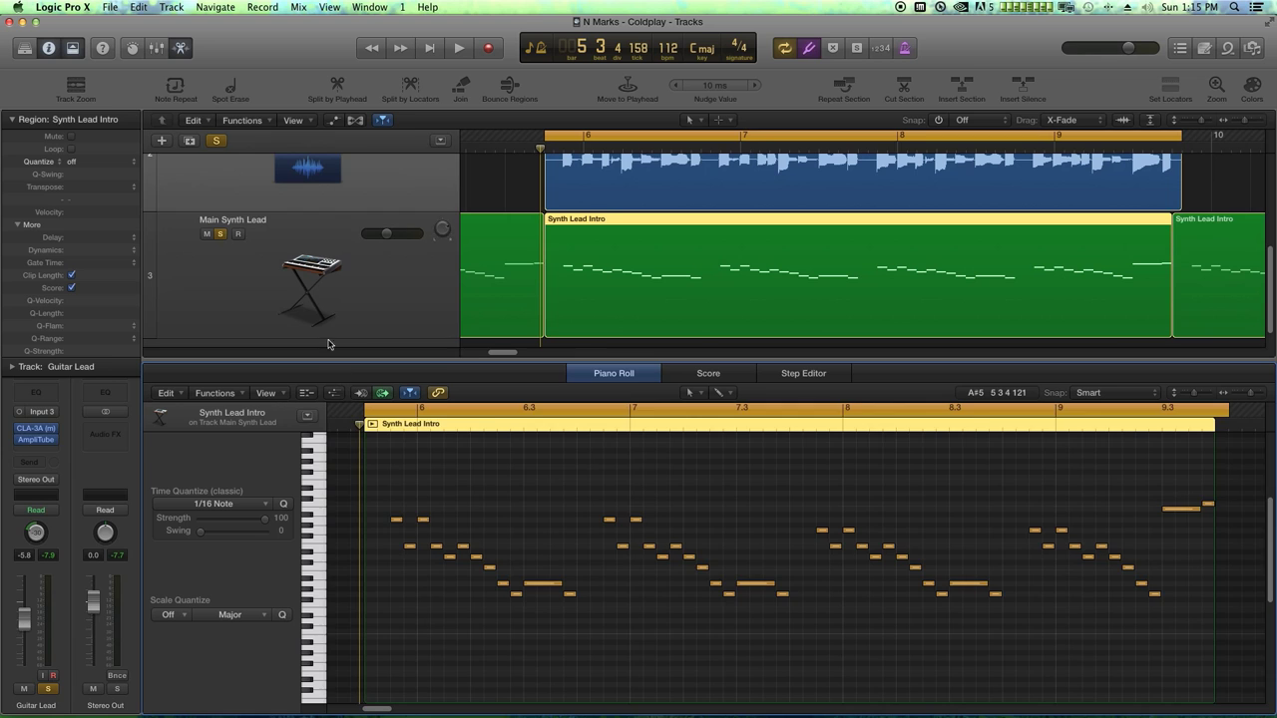
{"action": "left_click", "coordinate": [317, 307]}
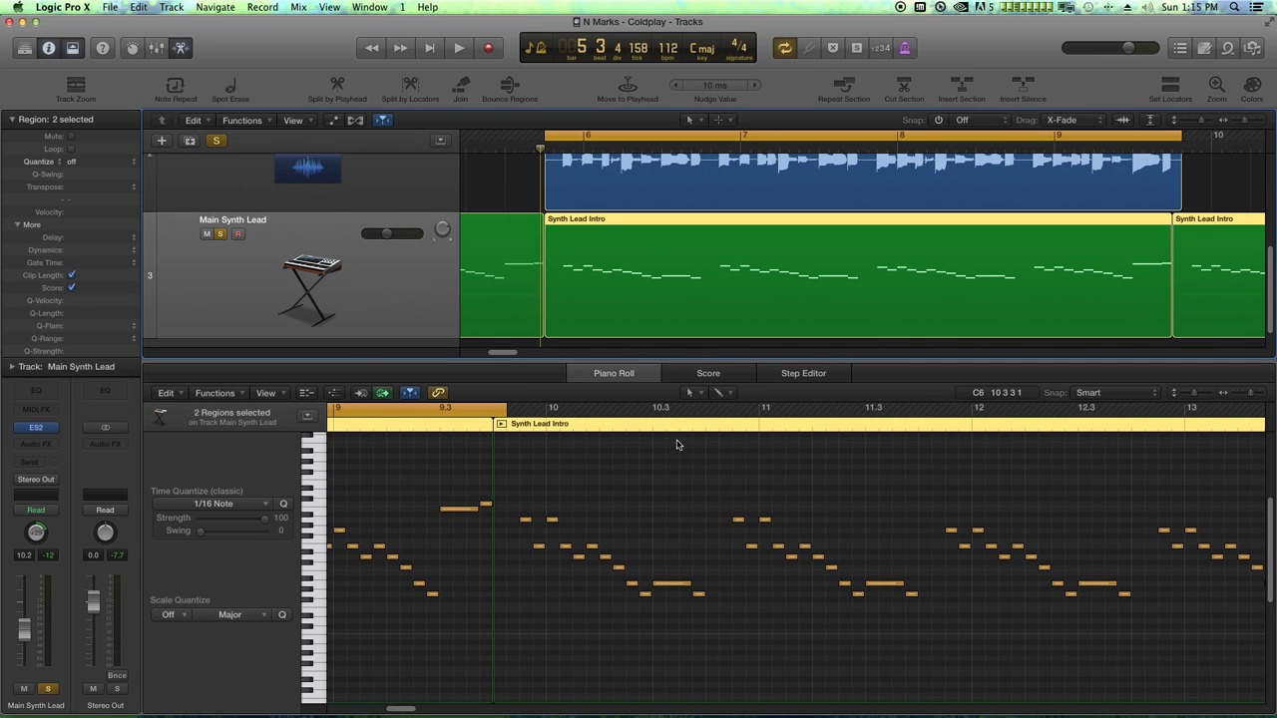
Step: Inspect the Guitar Lead region's waveform, then show the Mixer with Guitar Lead at -30 pan
{"action": "scroll", "coordinate": [684, 305], "scroll_direction": "up", "scroll_amount": 2}
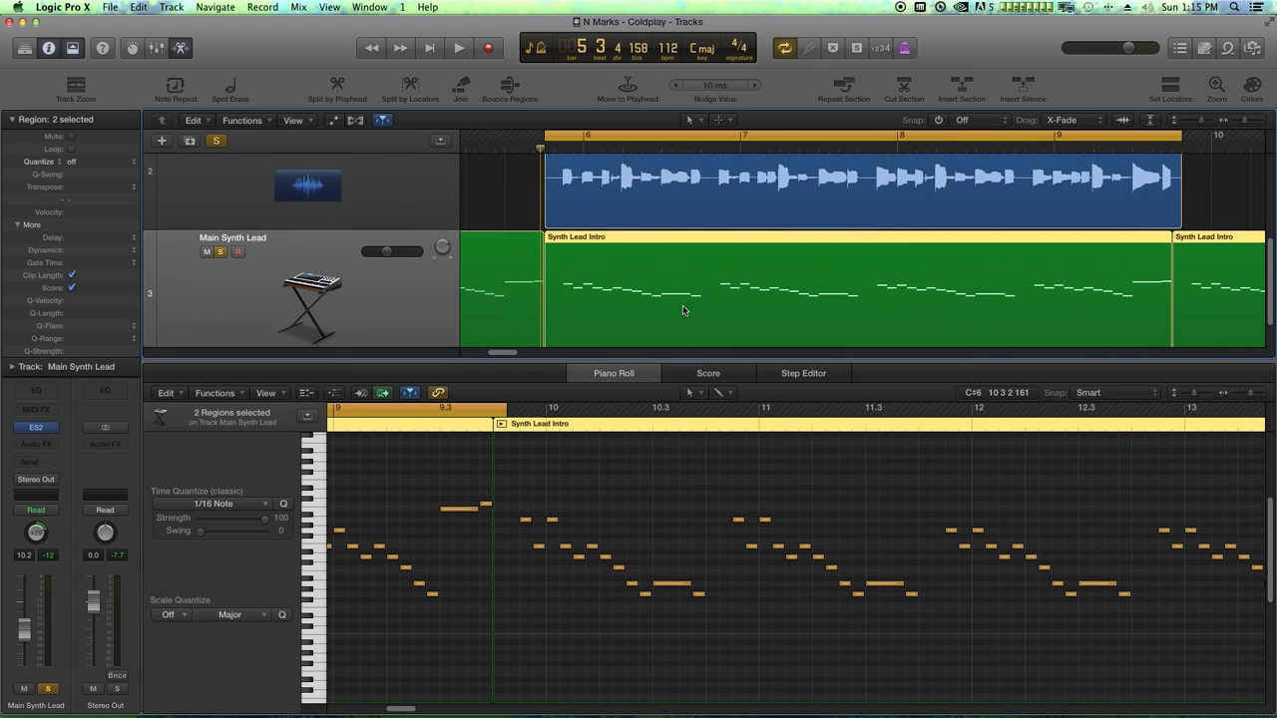
{"action": "left_click", "coordinate": [565, 202]}
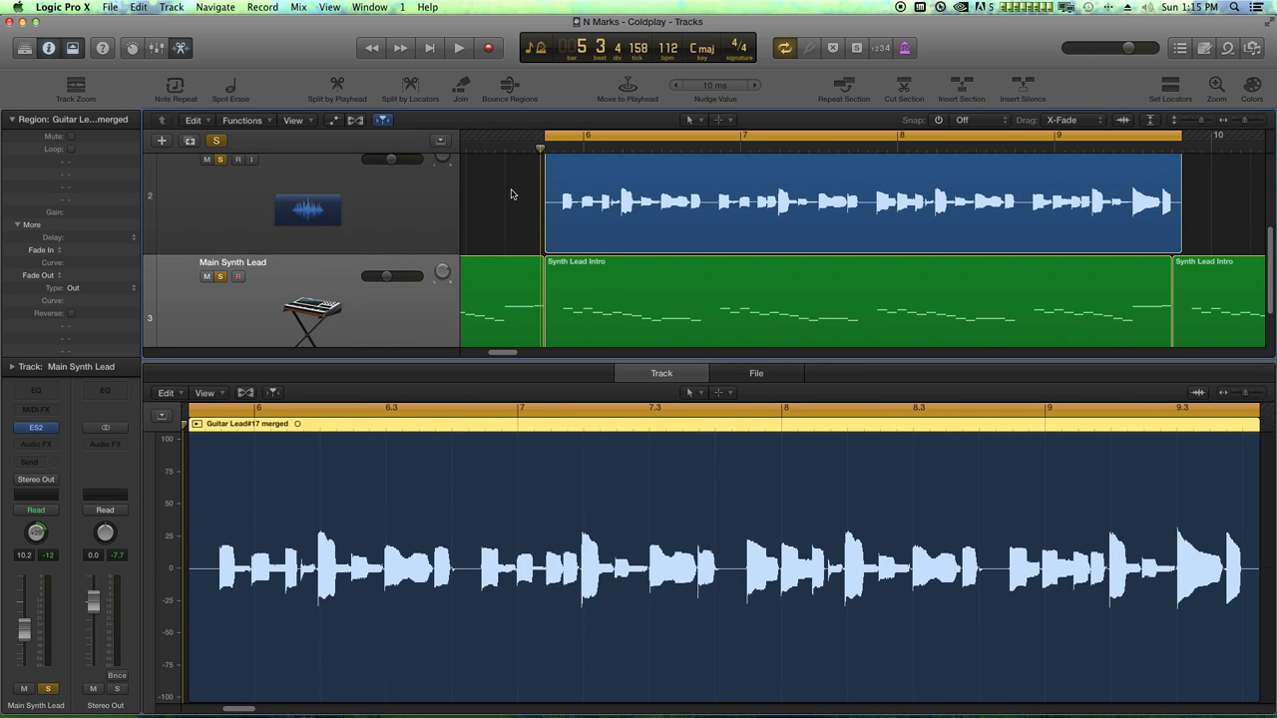
{"action": "left_click", "coordinate": [511, 192]}
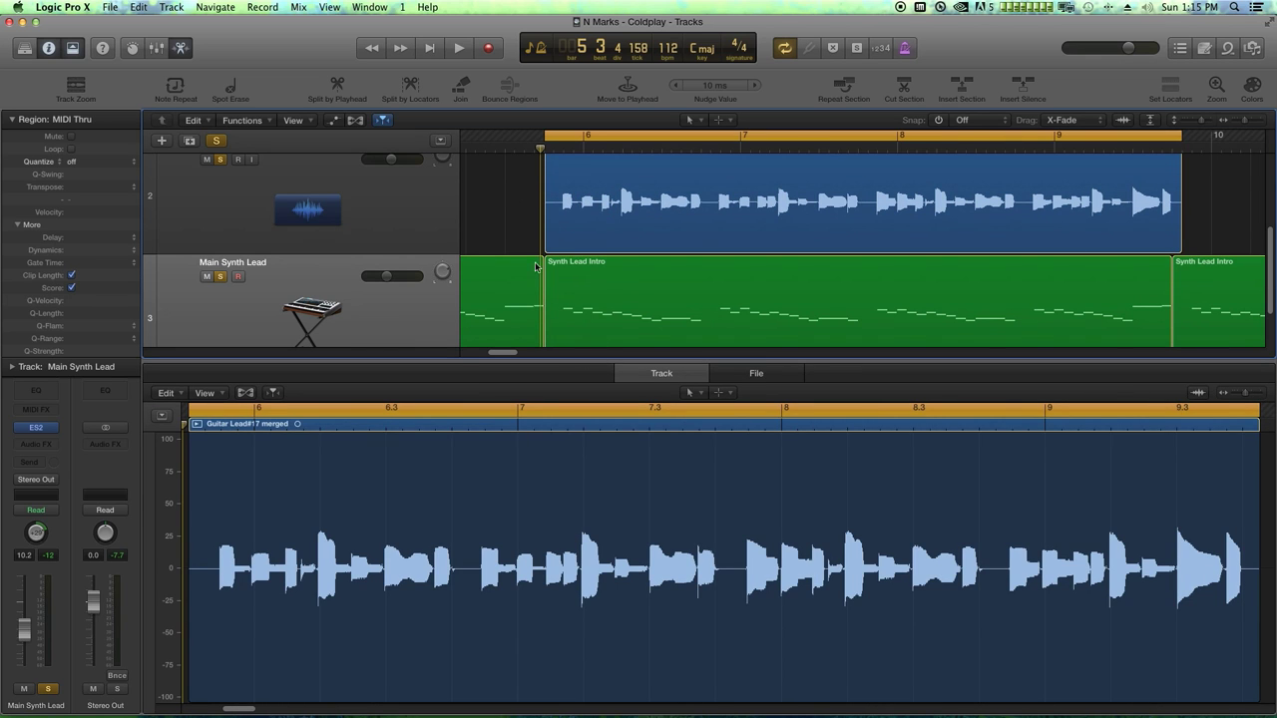
{"action": "key", "text": "x"}
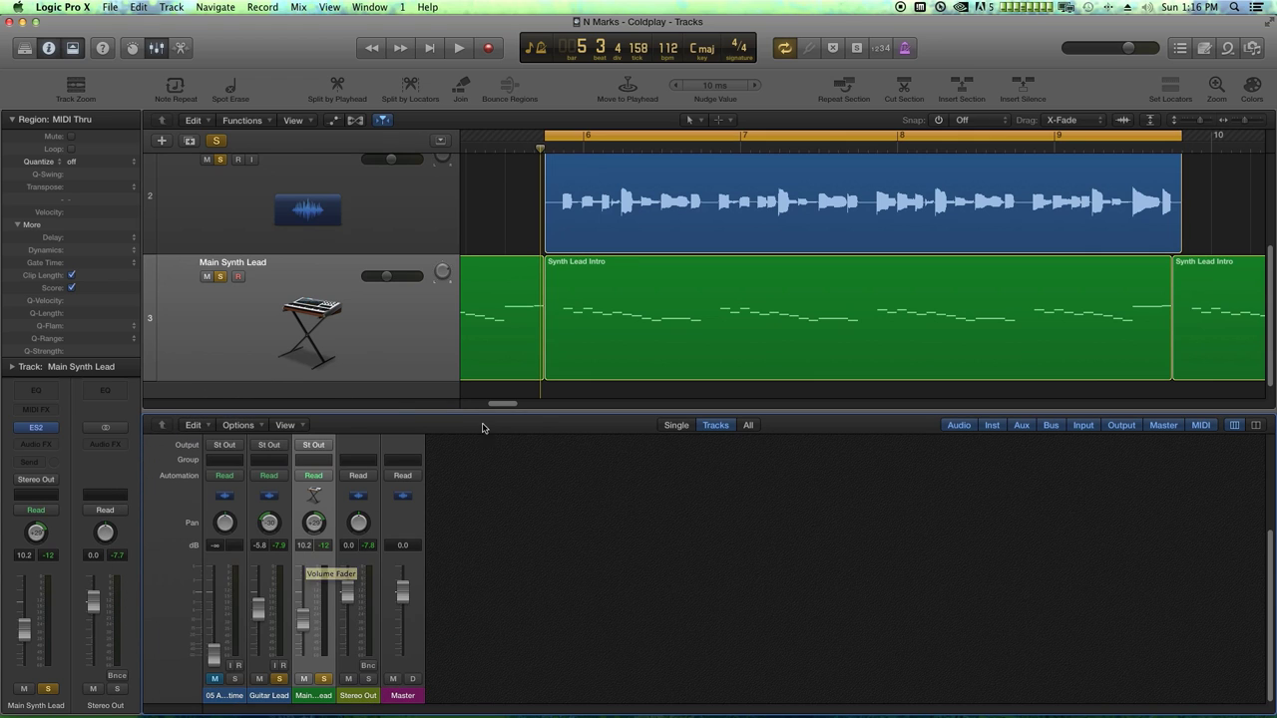
Step: Close the Mixer, then play the soloed guitar and synth leads and stop near bar 6
{"action": "left_click_drag", "start_coordinate": [482, 411], "coordinate": [590, 624]}
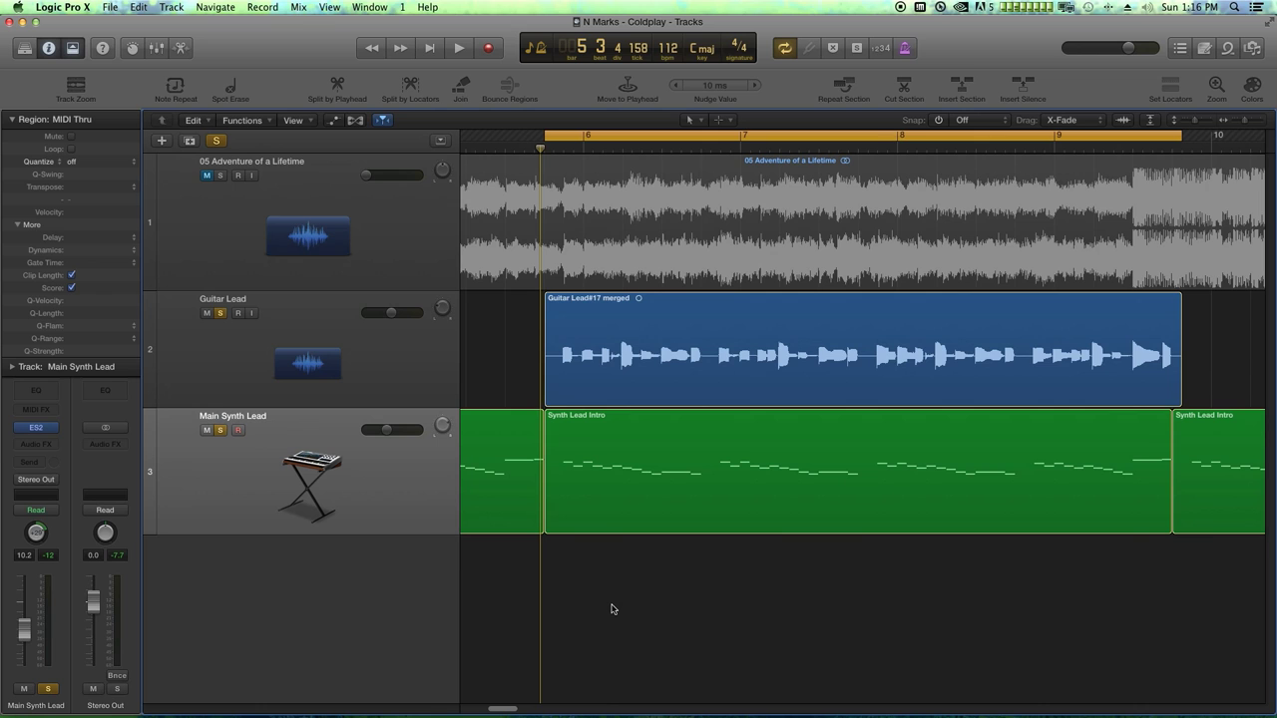
{"action": "key", "text": "space"}
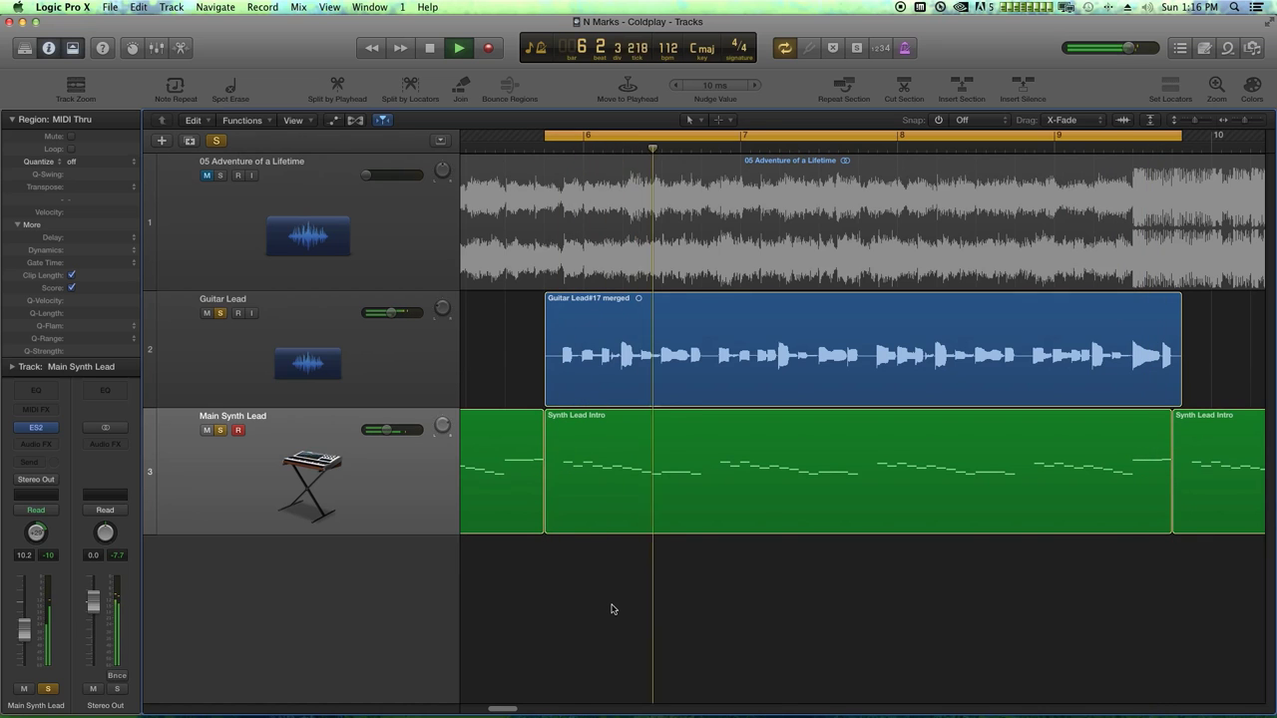
{"action": "key", "text": "space"}
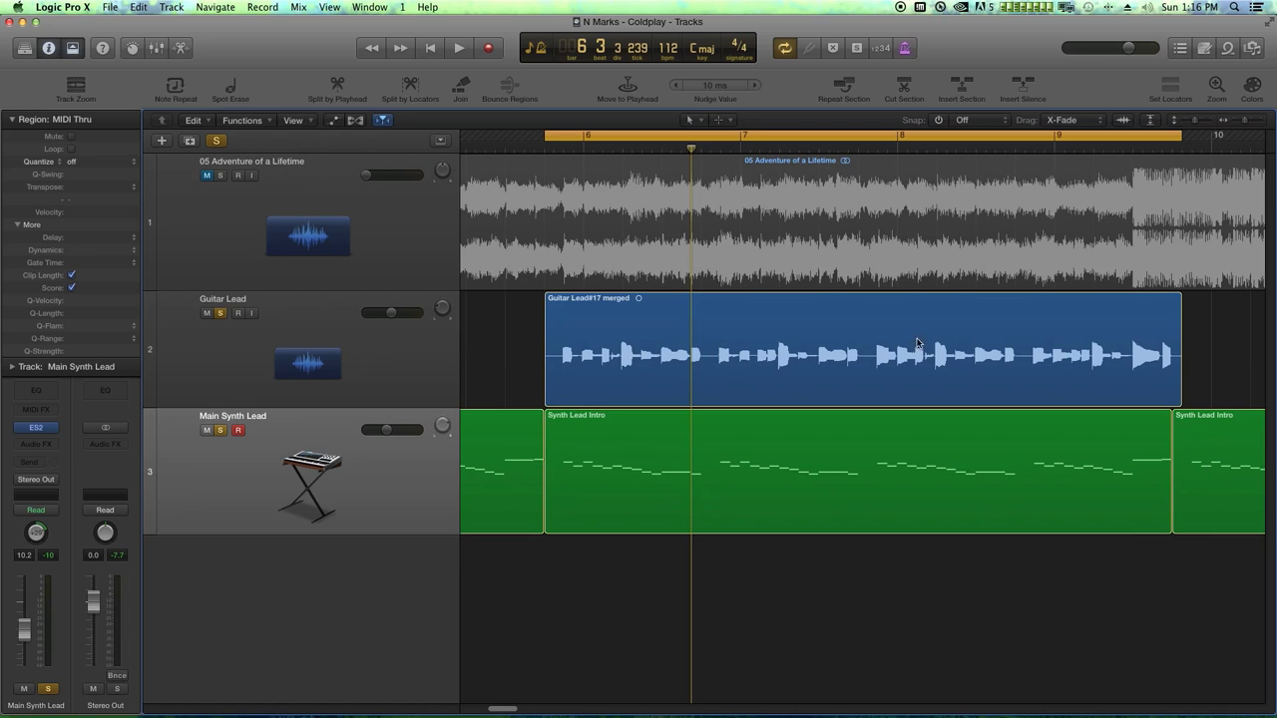
Step: Mute Main Synth Lead, enlarge the Guitar Lead track and shrink 05 Adventure of a Lifetime
{"action": "left_click", "coordinate": [337, 364]}
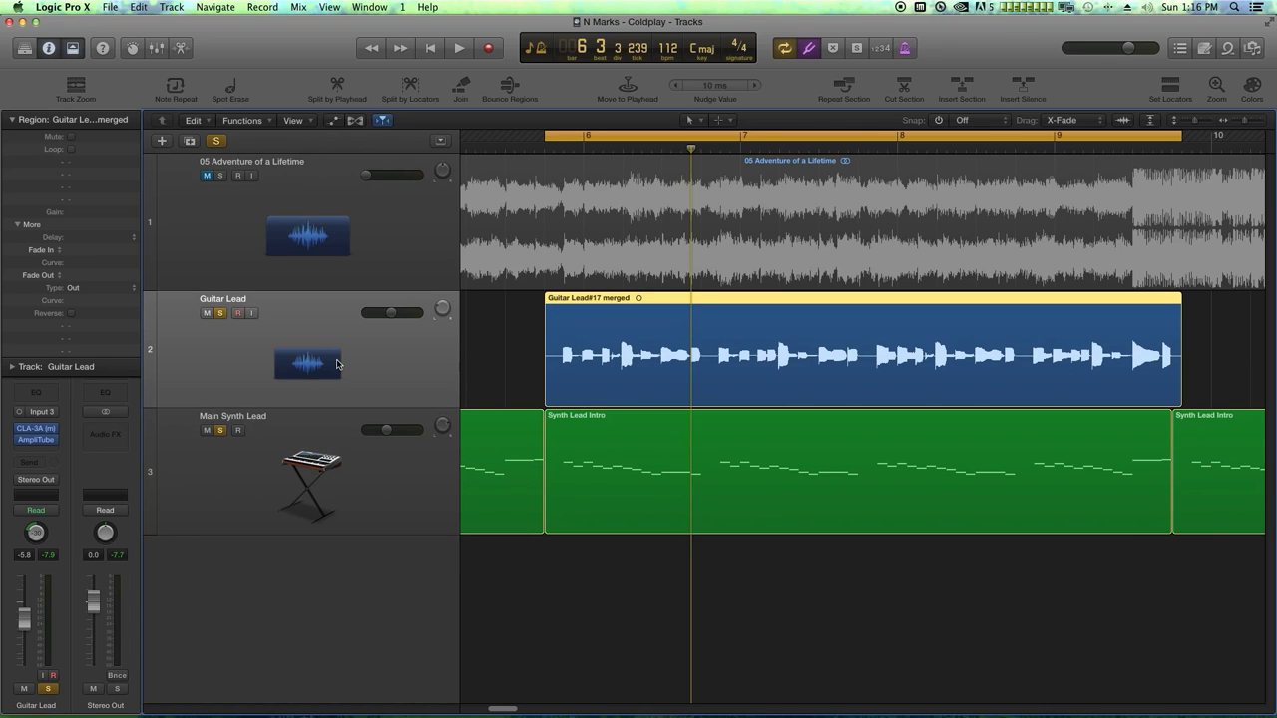
{"action": "left_click", "coordinate": [208, 430]}
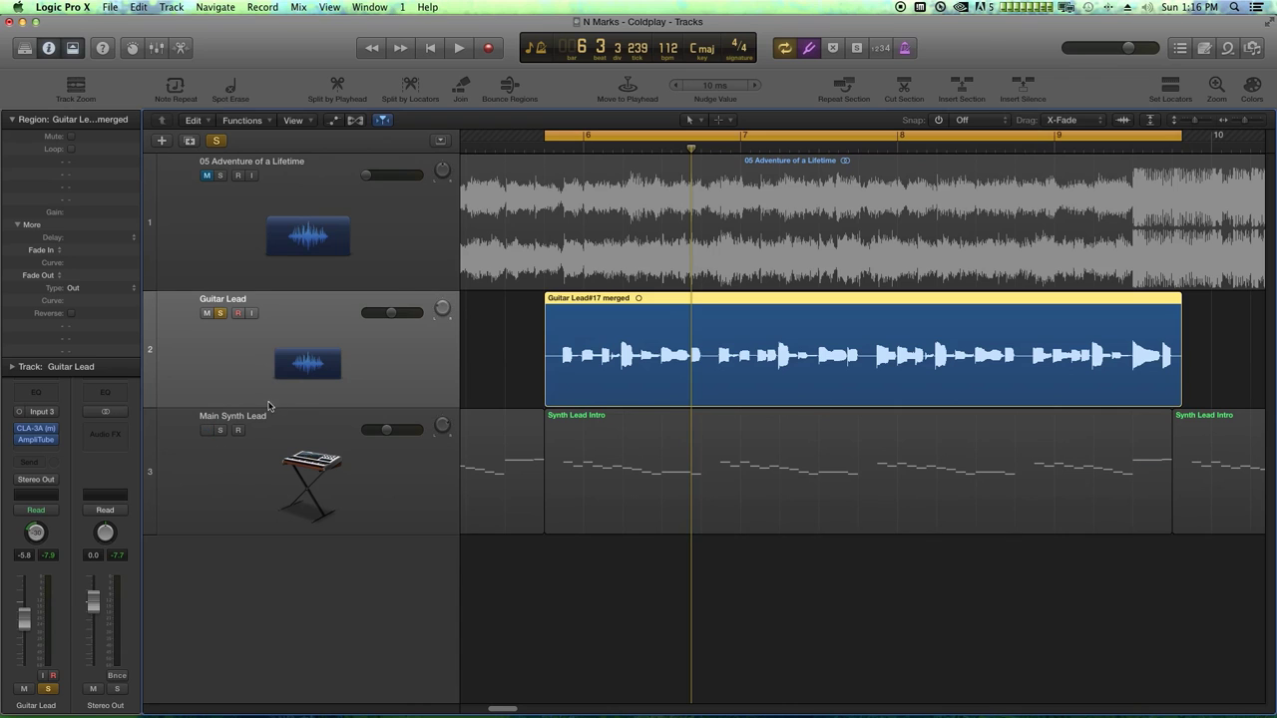
{"action": "left_click_drag", "start_coordinate": [267, 407], "coordinate": [267, 515]}
{"action": "left_click", "coordinate": [477, 349]}
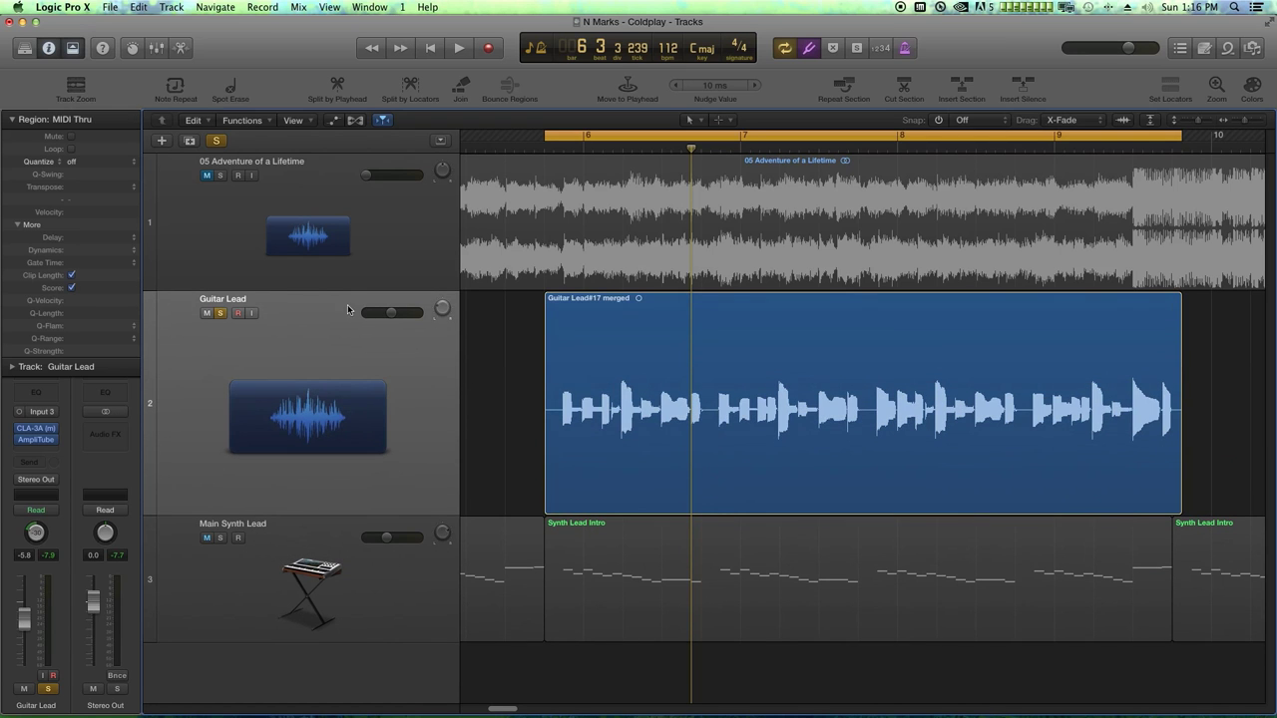
{"action": "left_click_drag", "start_coordinate": [344, 290], "coordinate": [344, 198]}
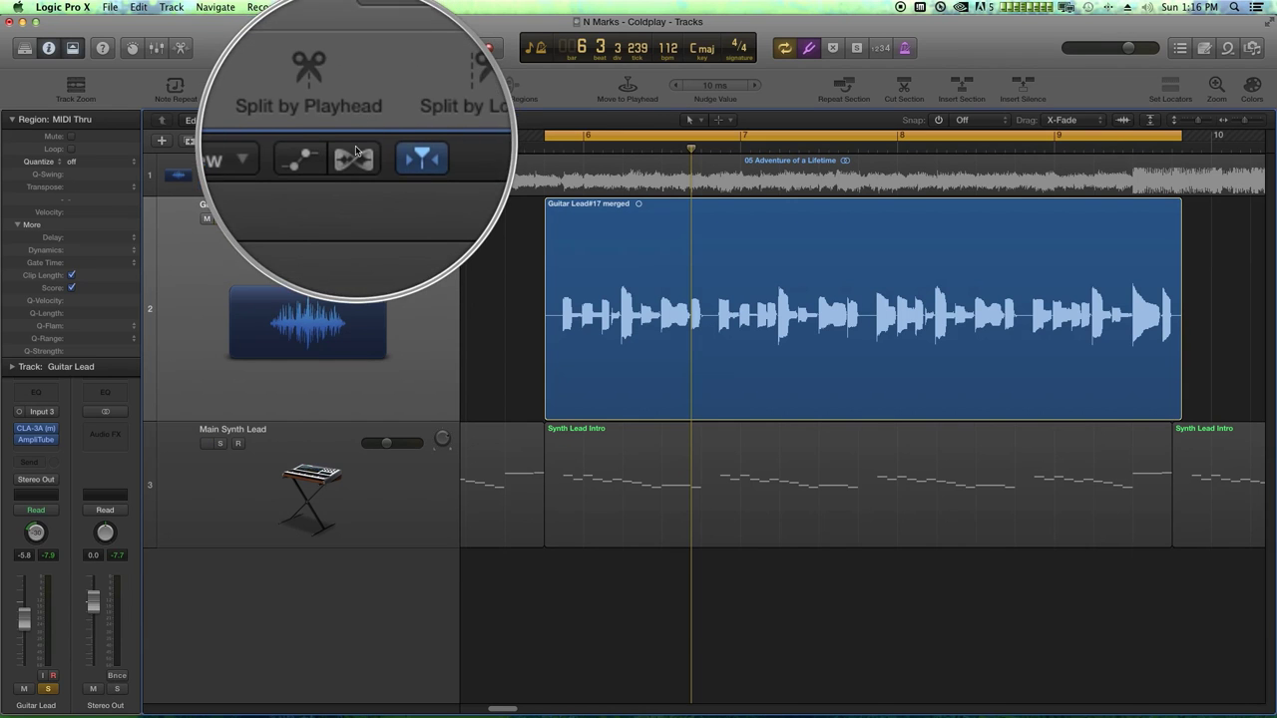
Step: Enable Flex on the Guitar Lead track in Flex Pitch mode and reduce its height
{"action": "left_click", "coordinate": [355, 120]}
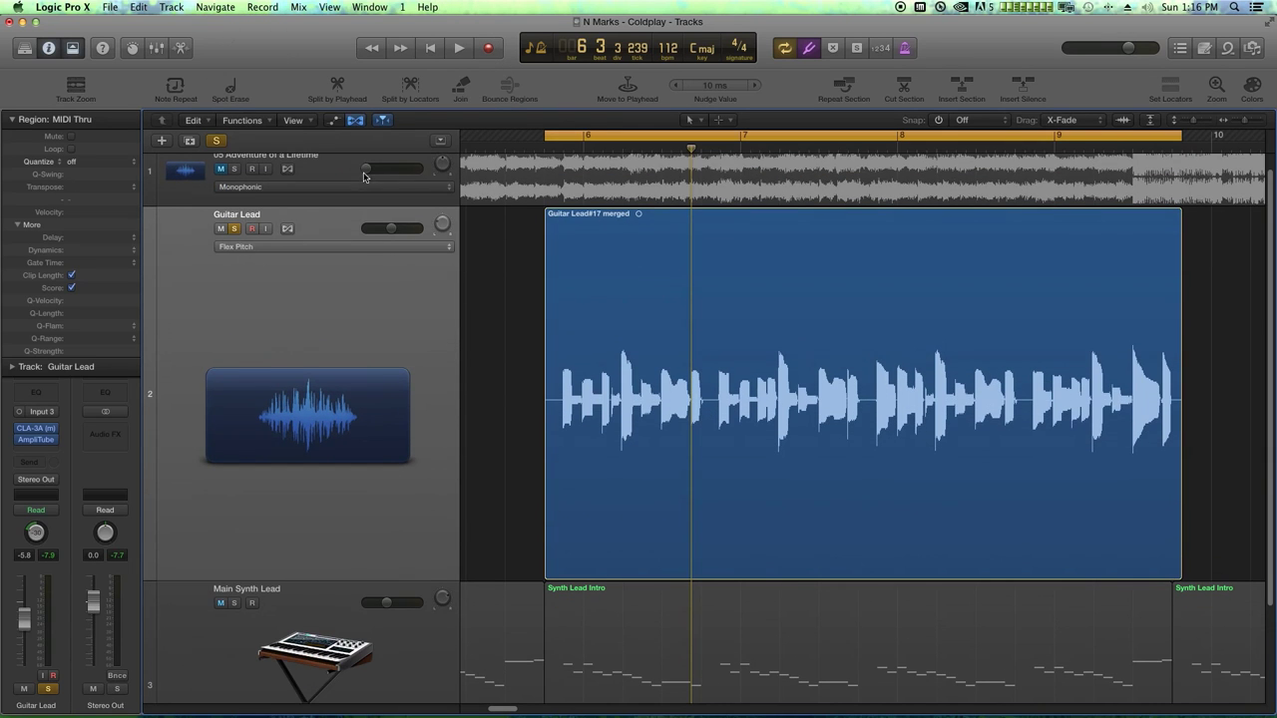
{"action": "left_click", "coordinate": [288, 228]}
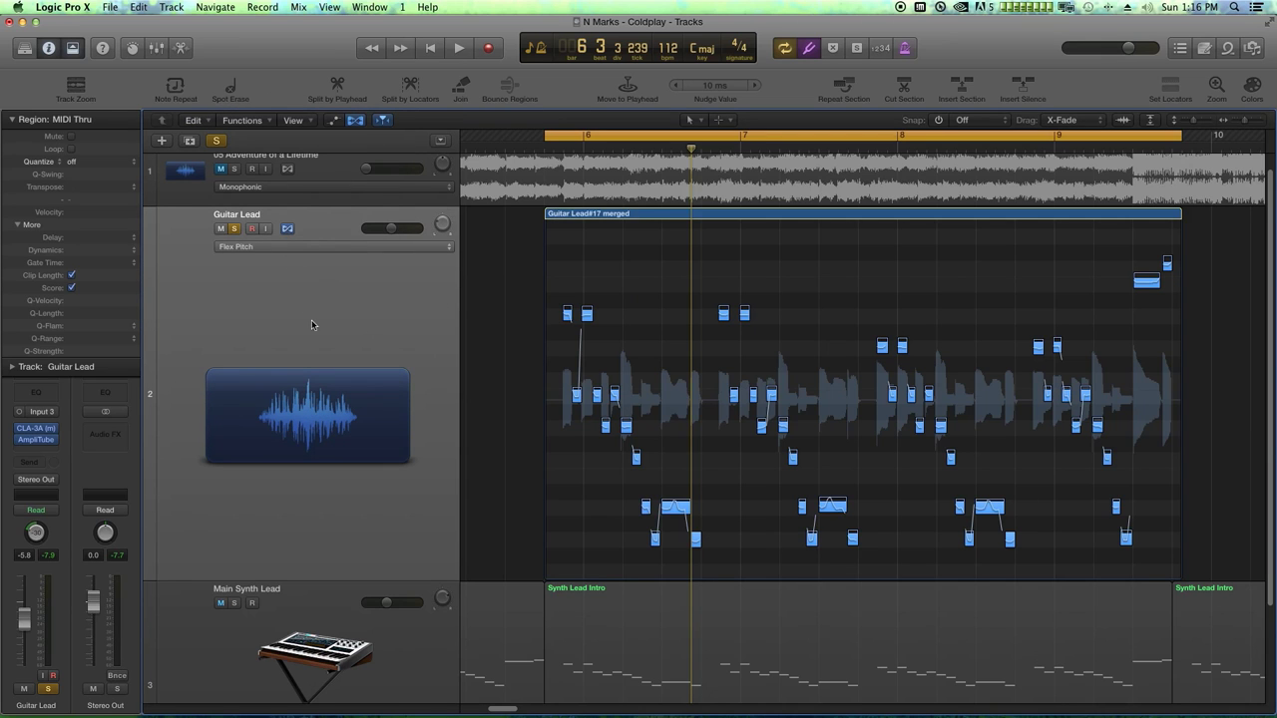
{"action": "left_click", "coordinate": [233, 246]}
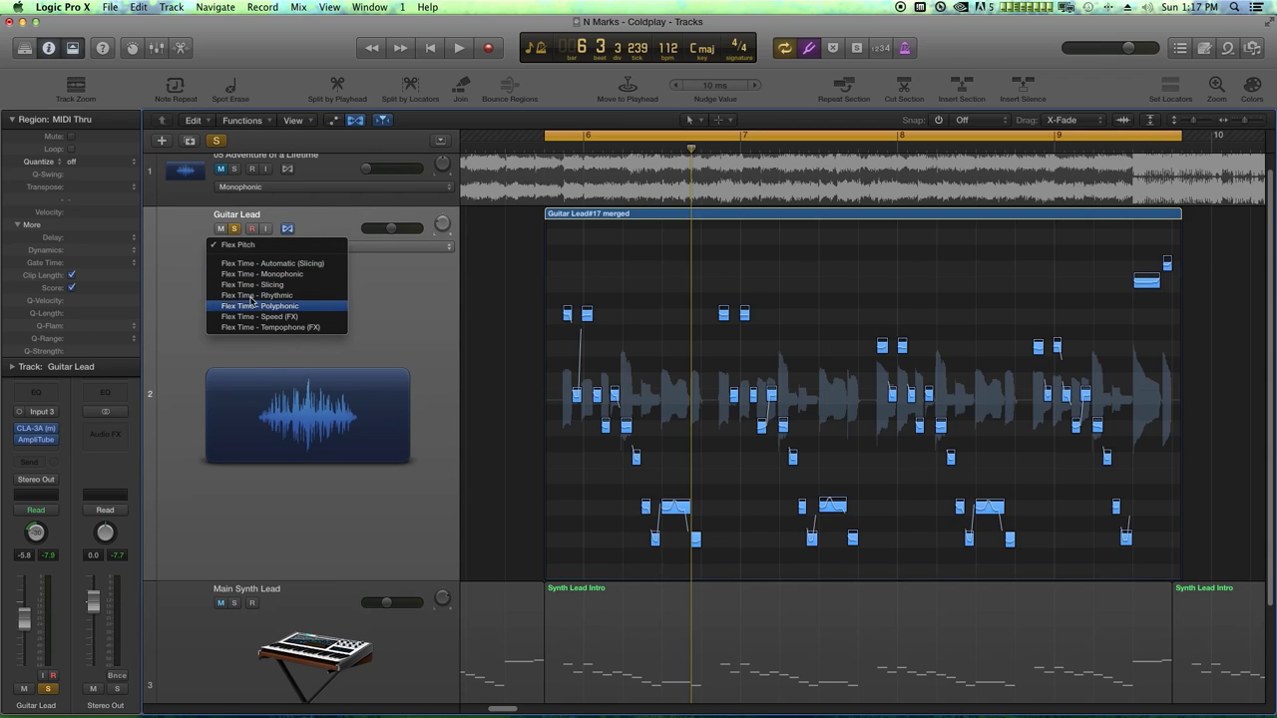
{"action": "left_click", "coordinate": [242, 246]}
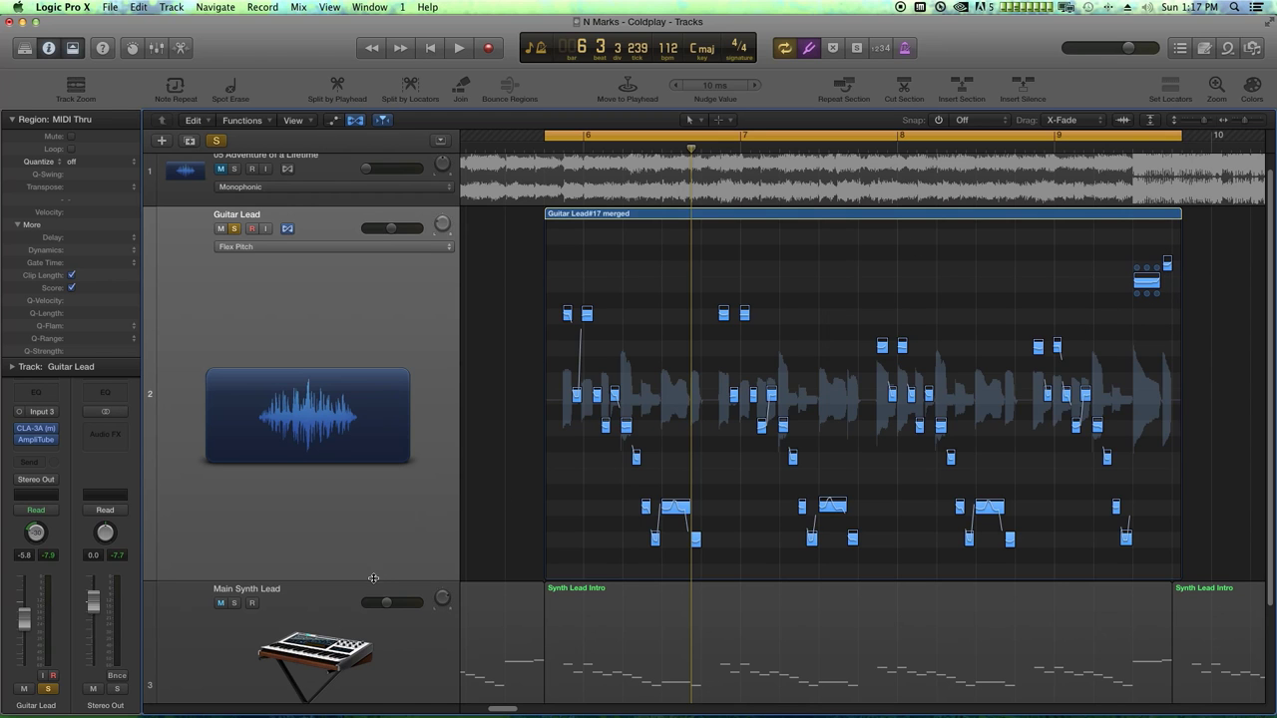
{"action": "left_click_drag", "start_coordinate": [373, 571], "coordinate": [339, 341]}
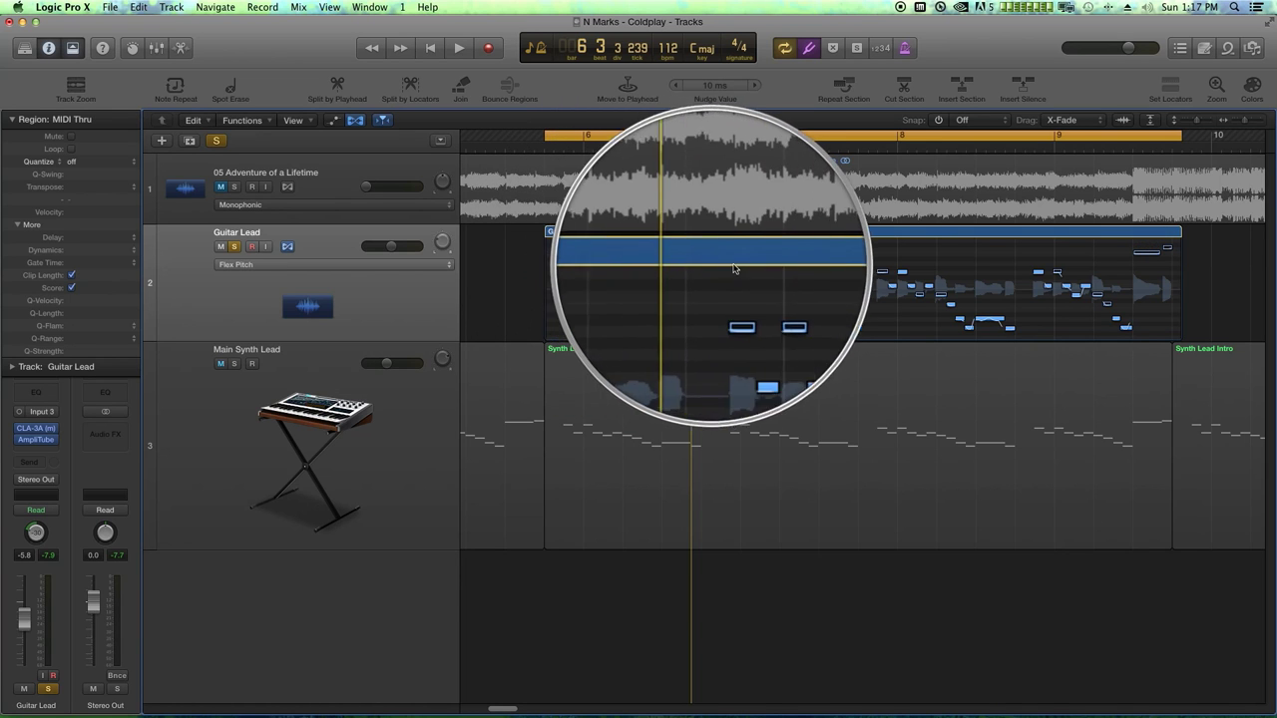
Step: Open Guitar Lead#17 merged in the Flex Pitch editor, zoom out fully and heighten note rows
{"action": "left_click", "coordinate": [738, 240]}
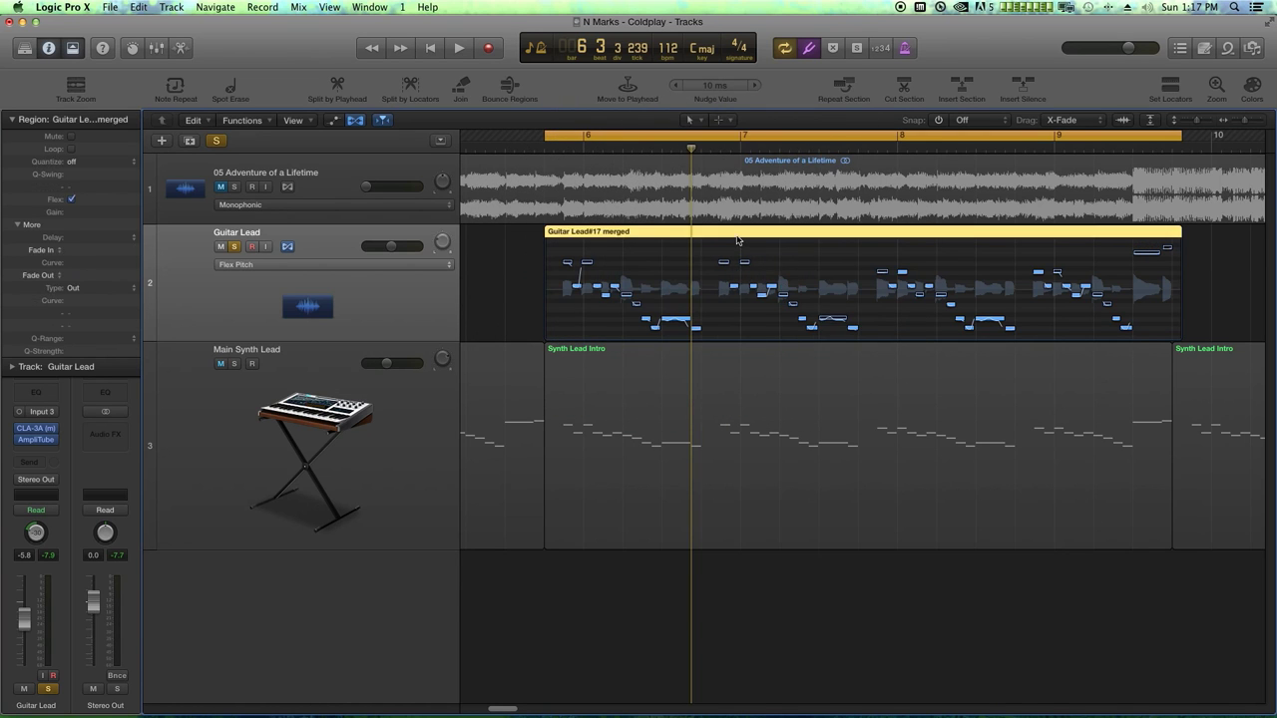
{"action": "double_click", "coordinate": [737, 240]}
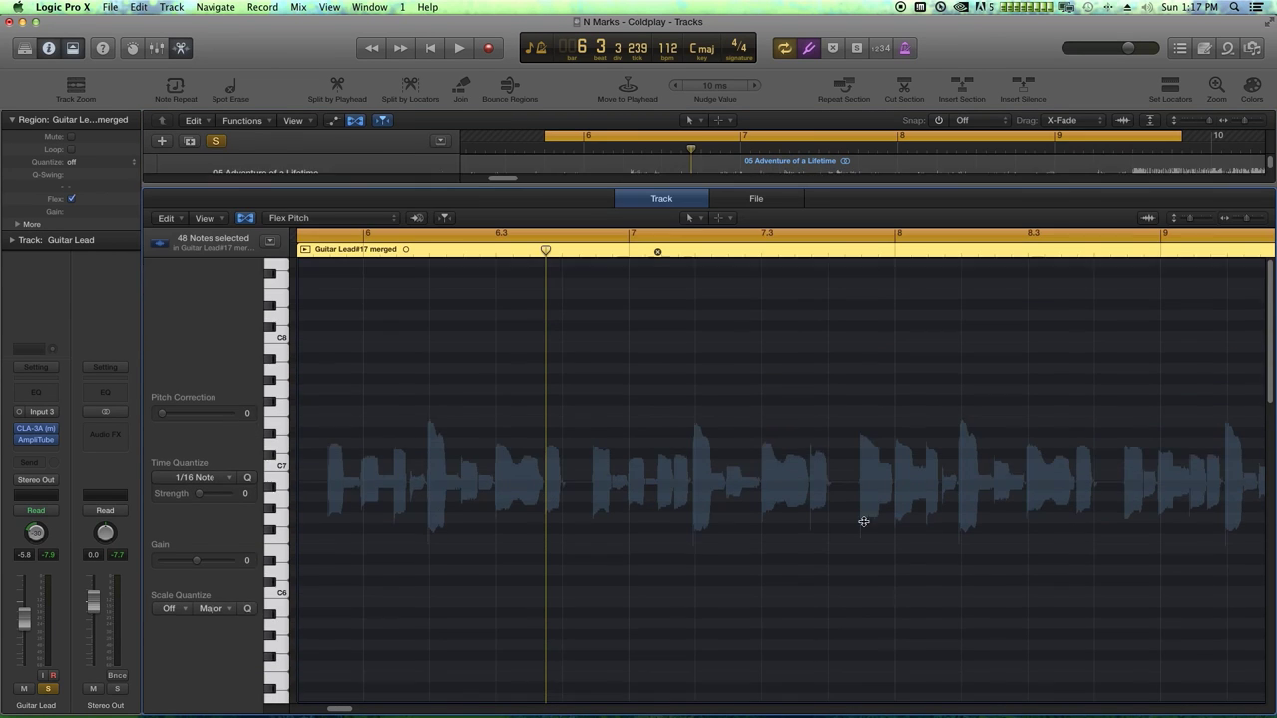
{"action": "scroll", "coordinate": [874, 551], "scroll_direction": "down", "scroll_amount": 8}
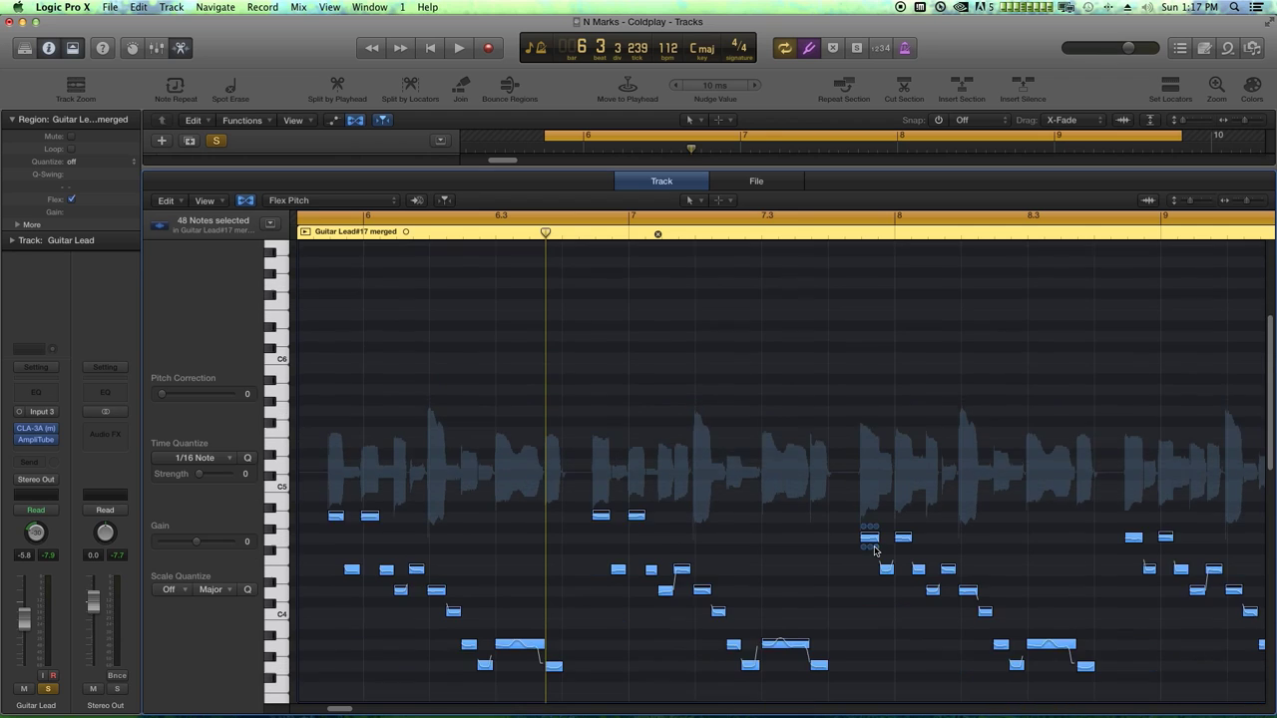
{"action": "scroll", "coordinate": [874, 551], "scroll_direction": "down", "scroll_amount": 3}
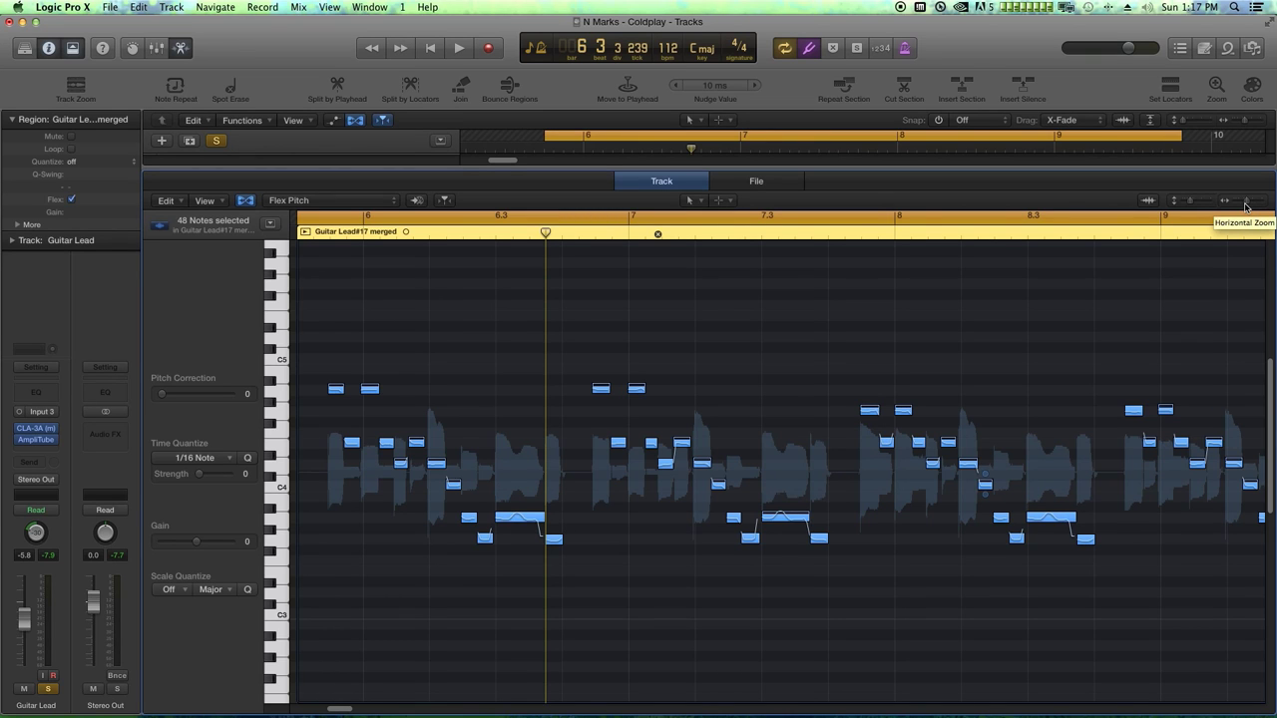
{"action": "left_click_drag", "start_coordinate": [1245, 204], "coordinate": [1244, 205]}
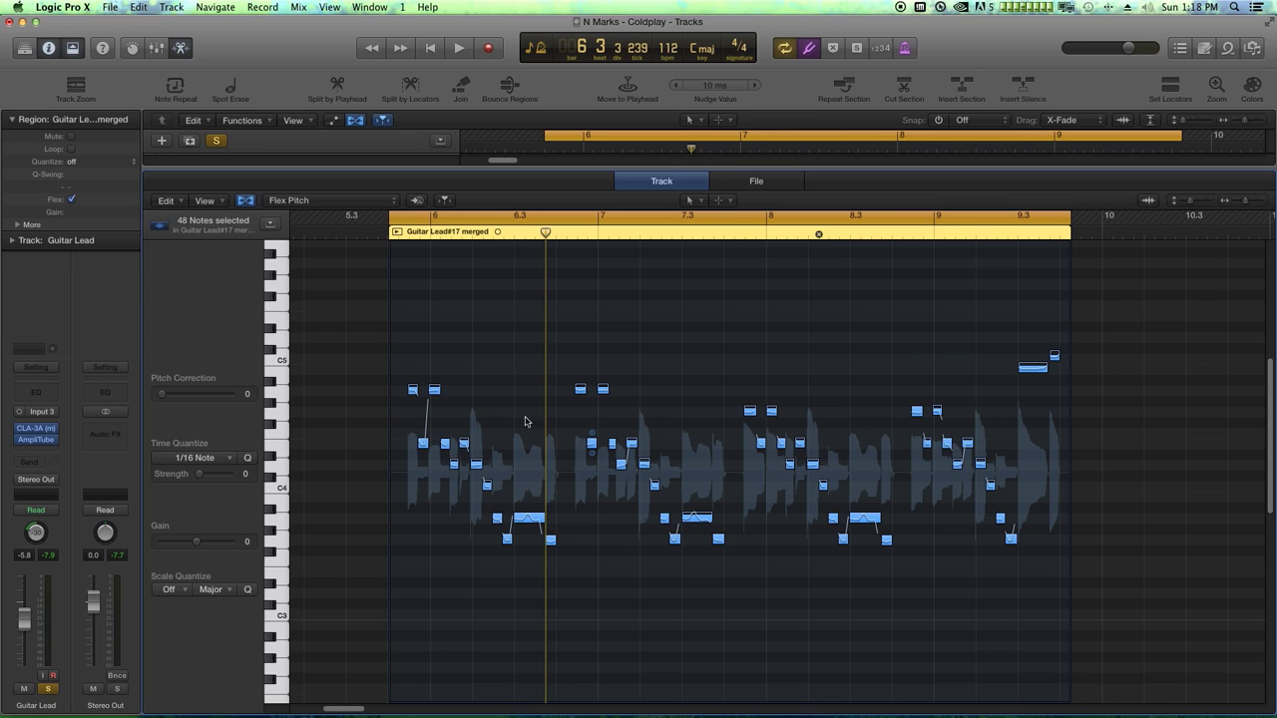
{"action": "left_click_drag", "start_coordinate": [1190, 204], "coordinate": [1202, 203]}
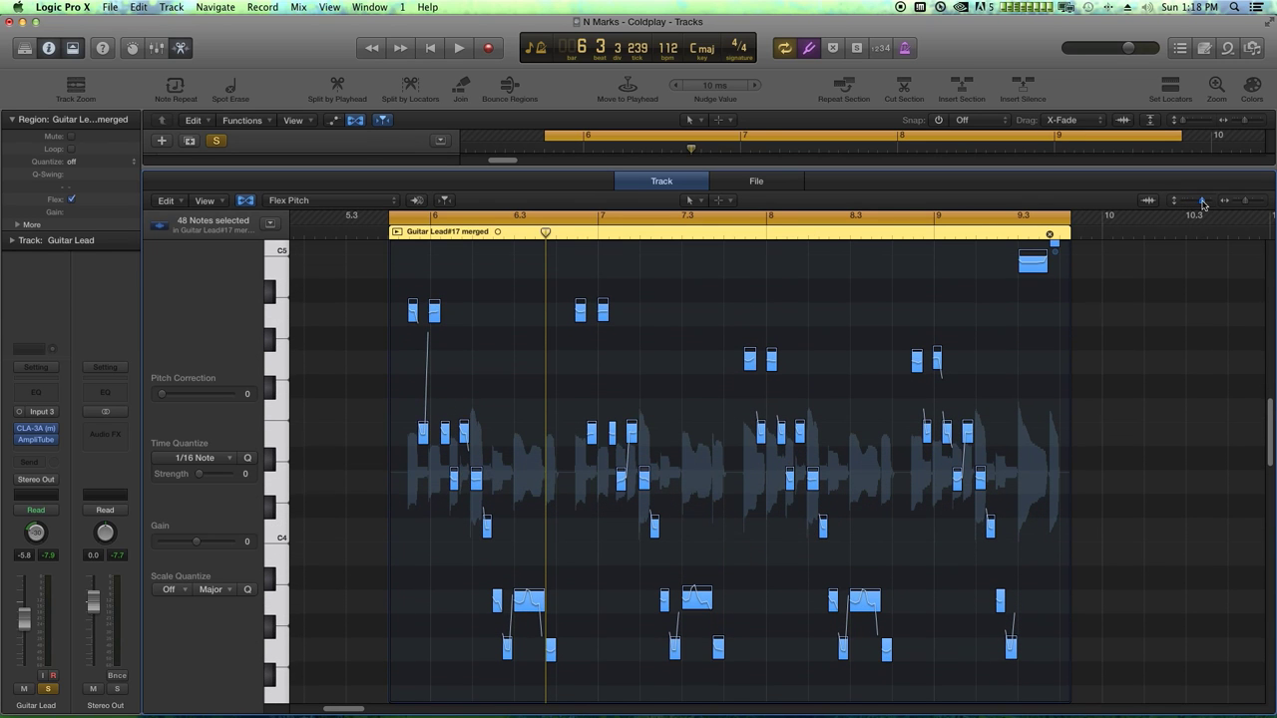
Step: Select all Guitar Lead notes, set Pitch Correction to 100, and zoom in around bars 6–7
{"action": "left_click", "coordinate": [695, 357]}
{"action": "key", "text": "super+a"}
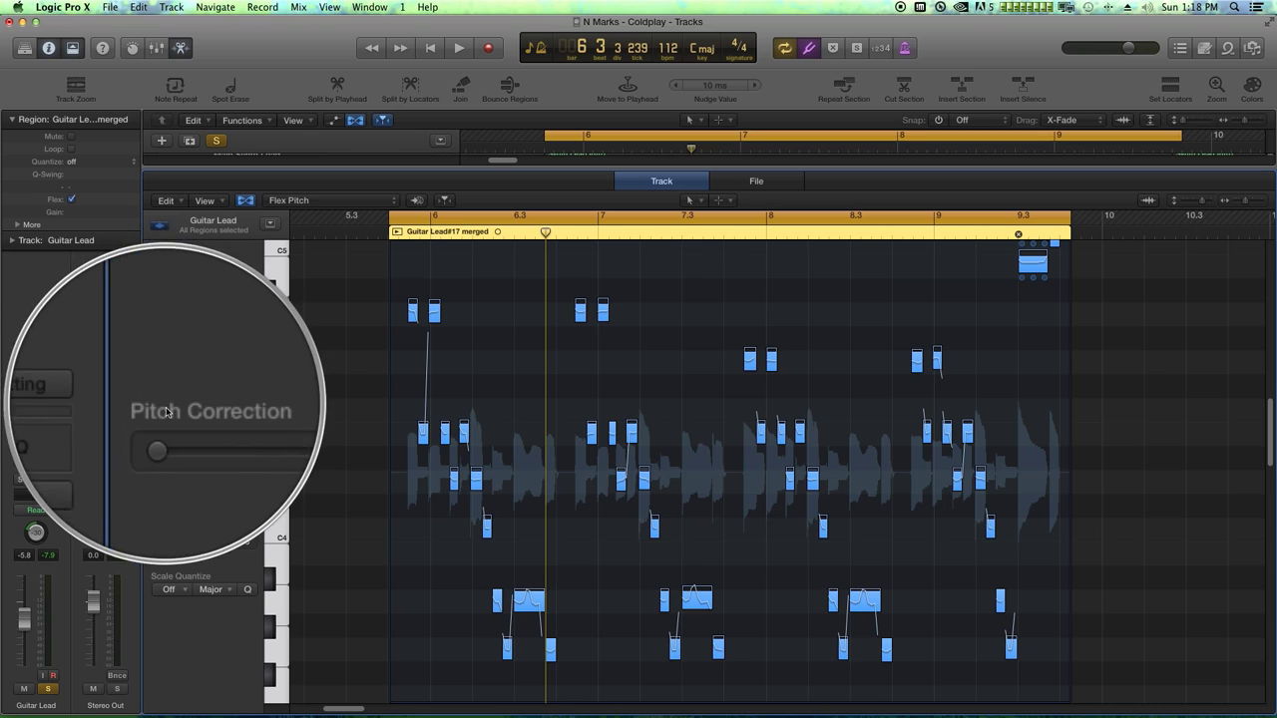
{"action": "left_click_drag", "start_coordinate": [162, 399], "coordinate": [270, 416]}
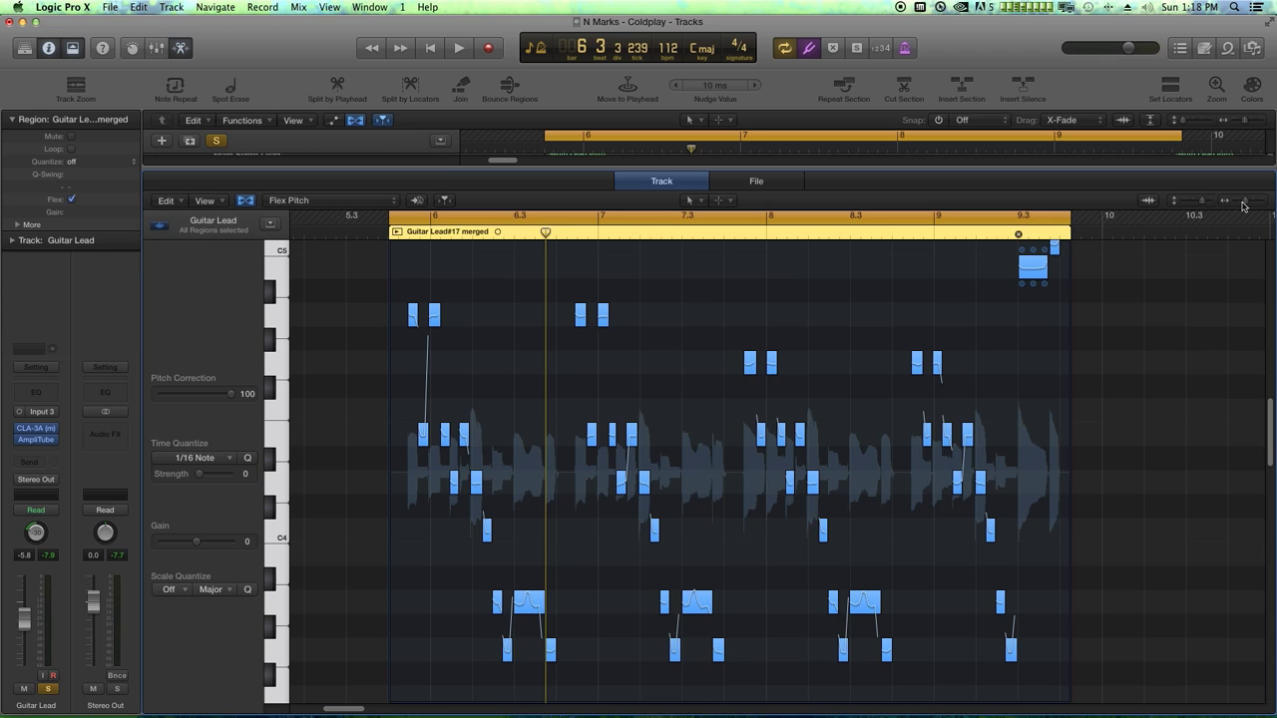
{"action": "left_click_drag", "start_coordinate": [1243, 203], "coordinate": [1251, 205]}
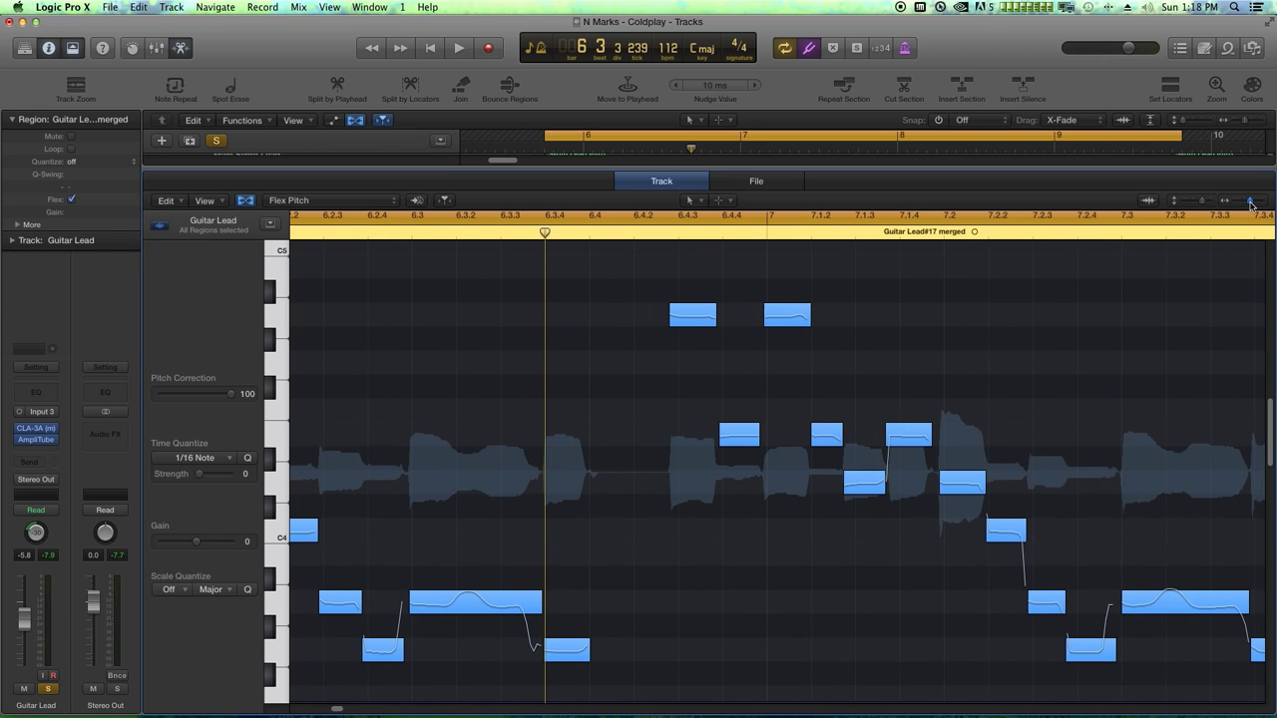
{"action": "mouse_move", "coordinate": [671, 320]}
Step: Quantize all Guitar Lead notes to 1/16 Note at 100 strength, then close the editor
{"action": "left_click", "coordinate": [716, 558]}
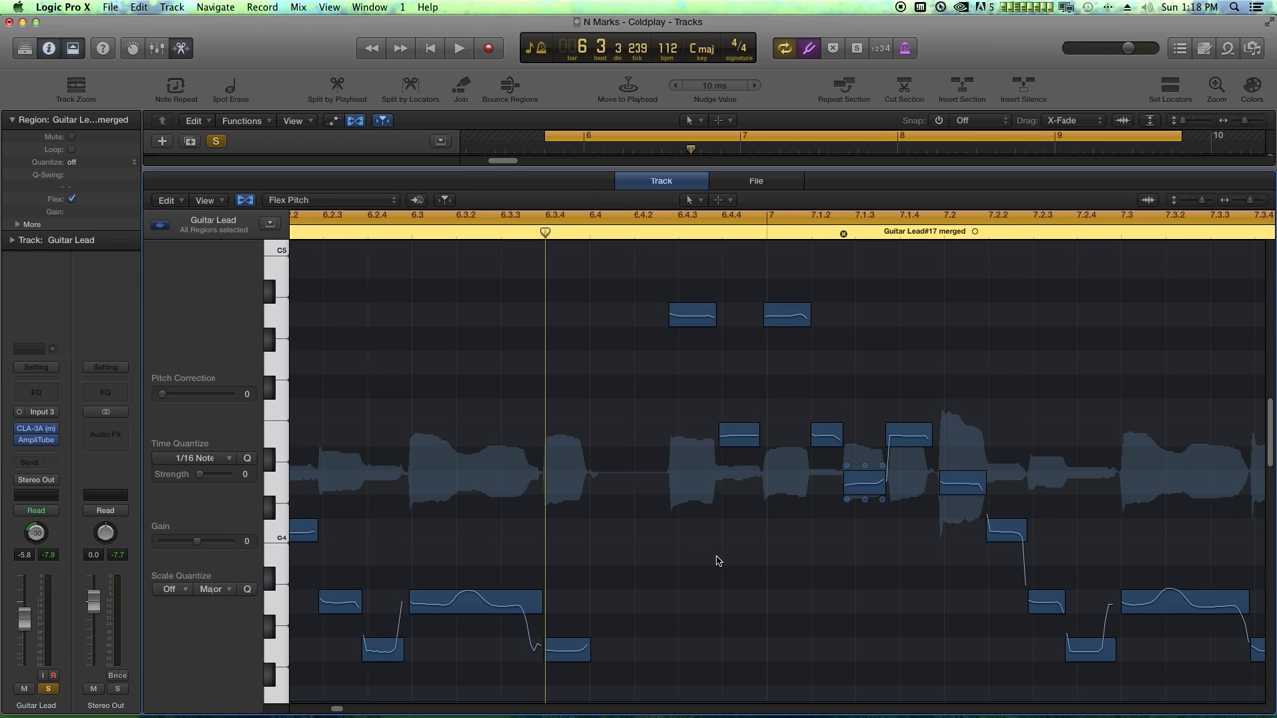
{"action": "key", "text": "super+a"}
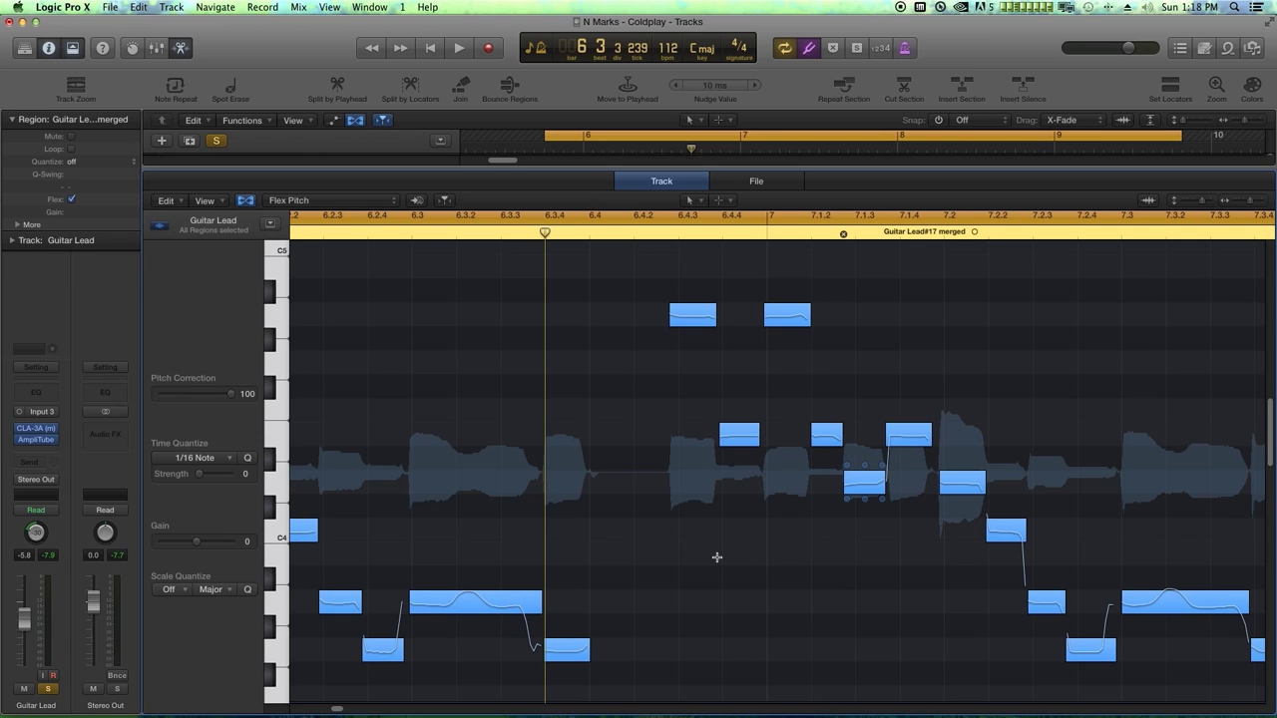
{"action": "left_click", "coordinate": [203, 460]}
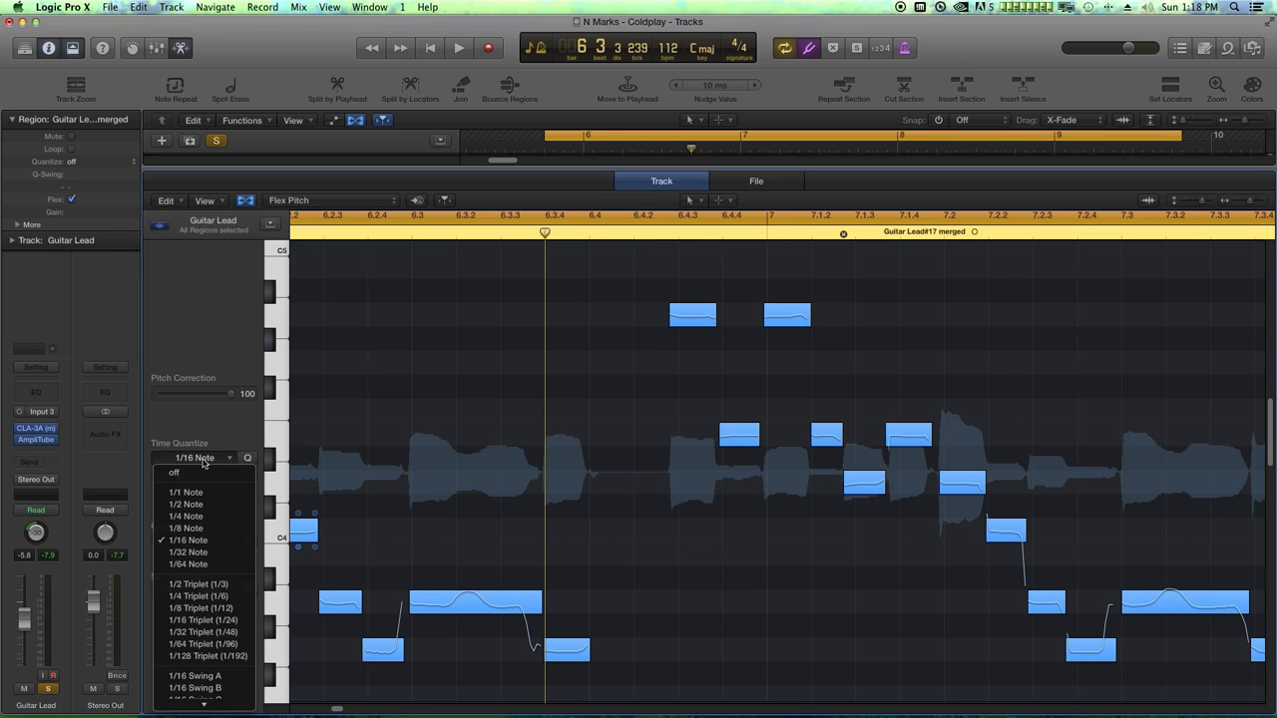
{"action": "left_click", "coordinate": [210, 542]}
{"action": "left_click_drag", "start_coordinate": [201, 477], "coordinate": [248, 483]}
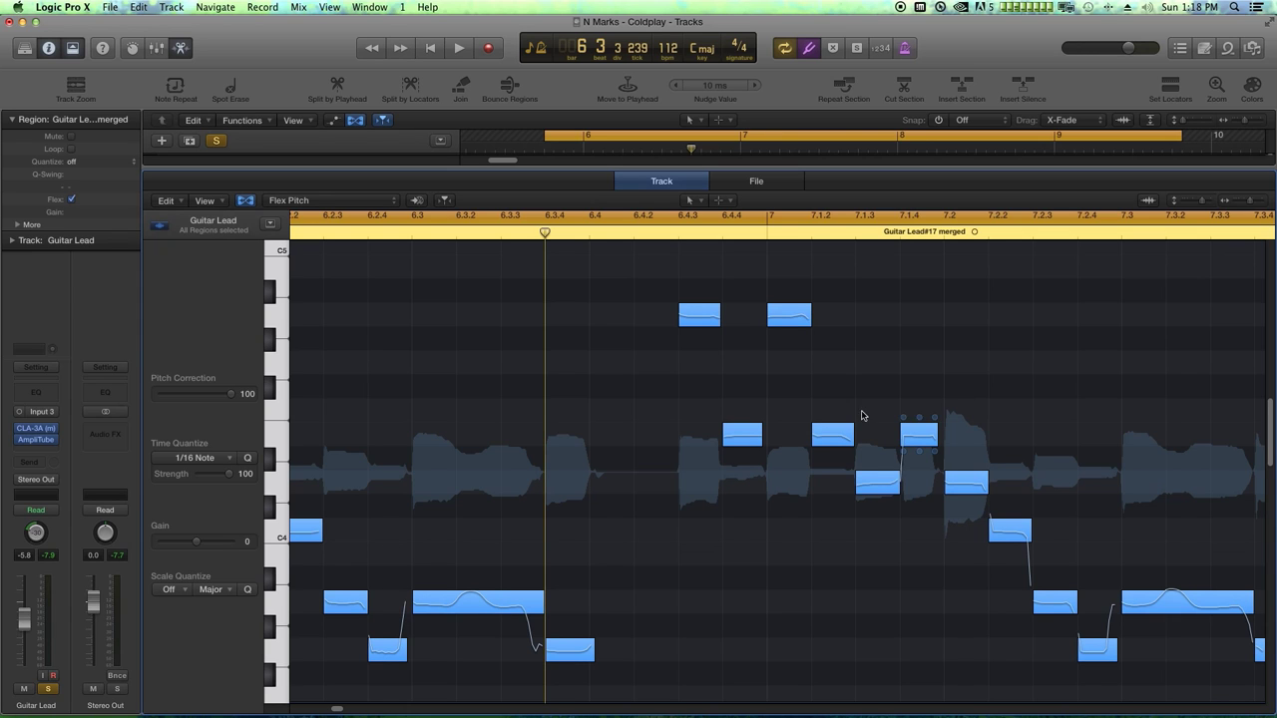
{"action": "mouse_move", "coordinate": [702, 335]}
{"action": "left_click_drag", "start_coordinate": [813, 170], "coordinate": [858, 689]}
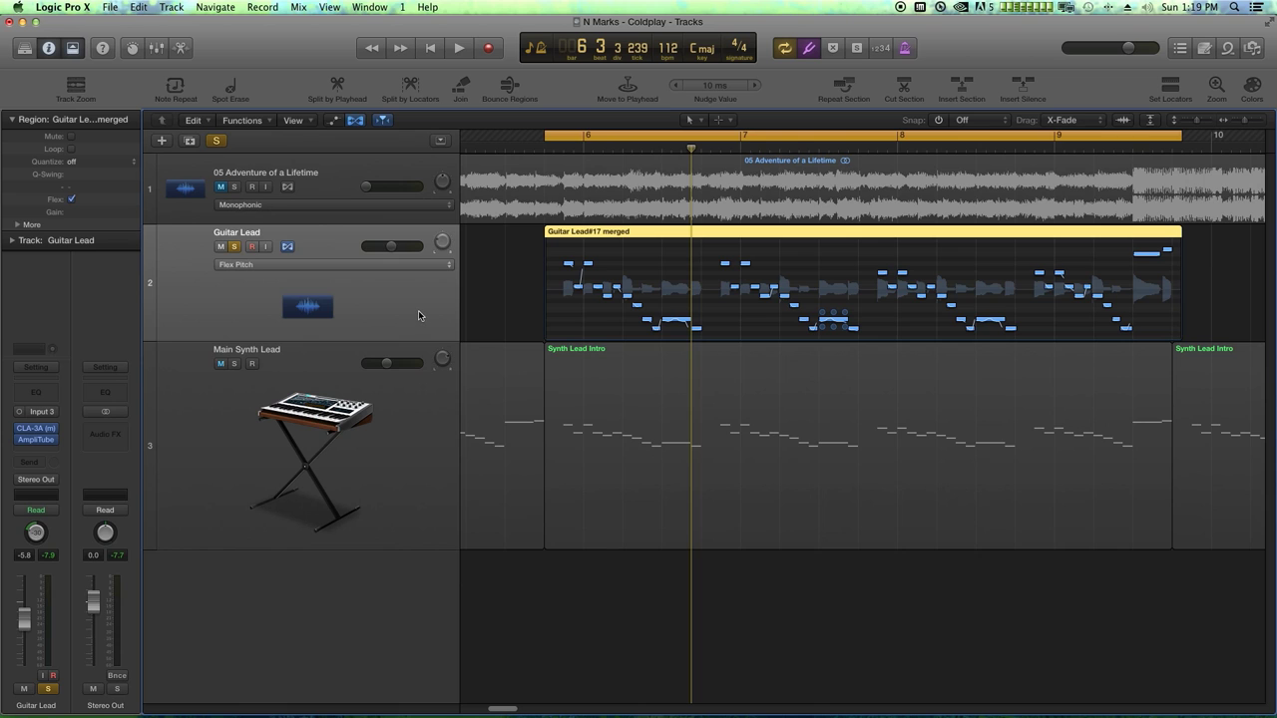
Step: Play the corrected guitar solo, then unsolo Guitar Lead and play it alongside Main Synth Lead
{"action": "key", "text": "space"}
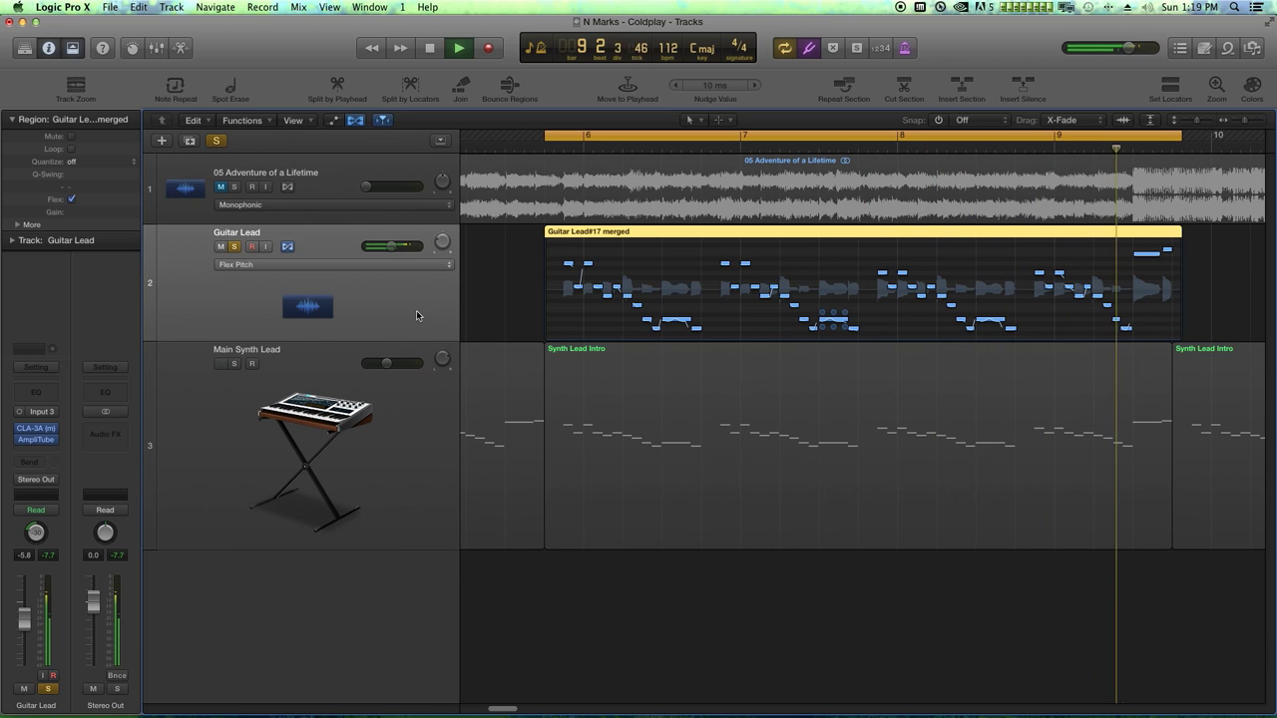
{"action": "key", "text": "space"}
{"action": "left_click", "coordinate": [236, 247]}
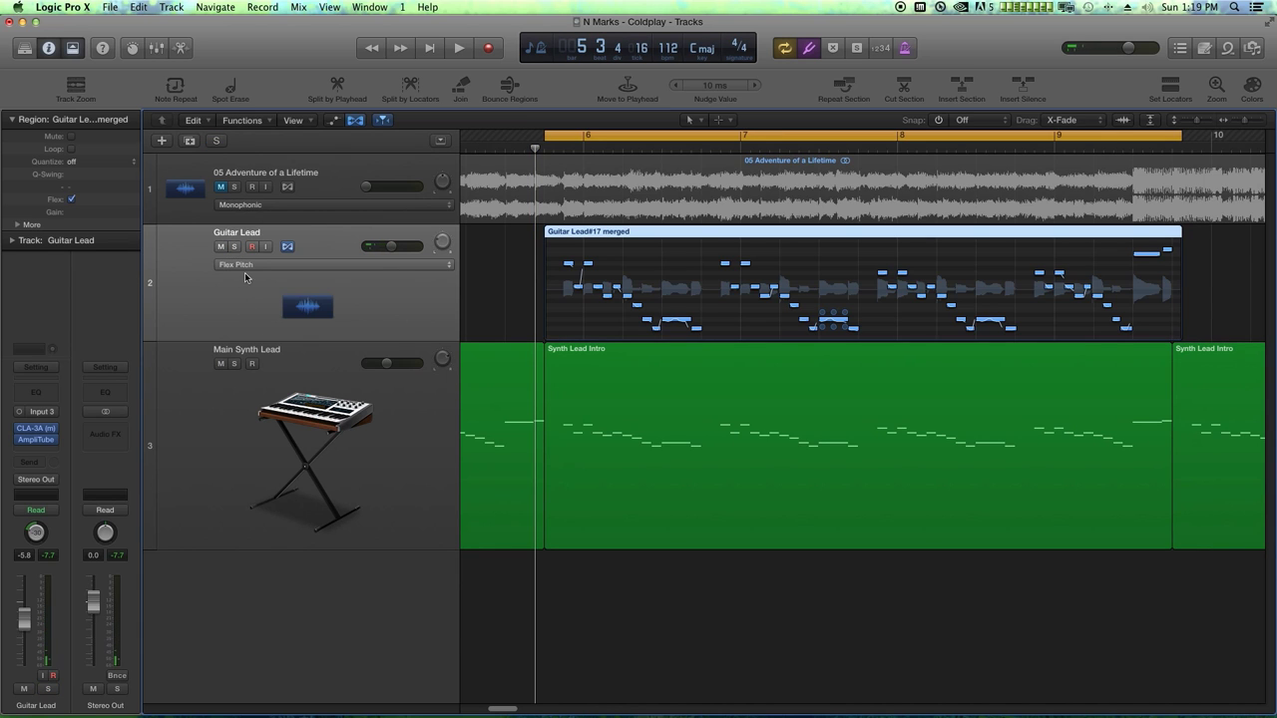
{"action": "key", "text": "space"}
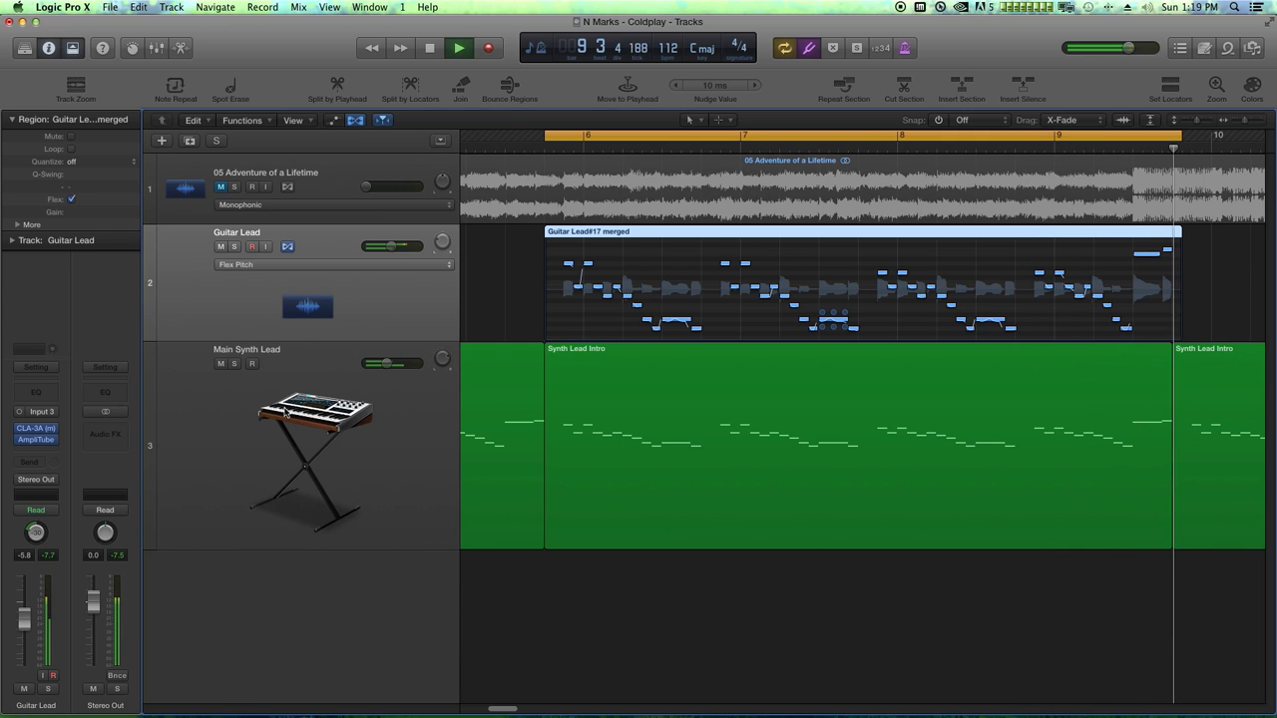
{"action": "key", "text": "space"}
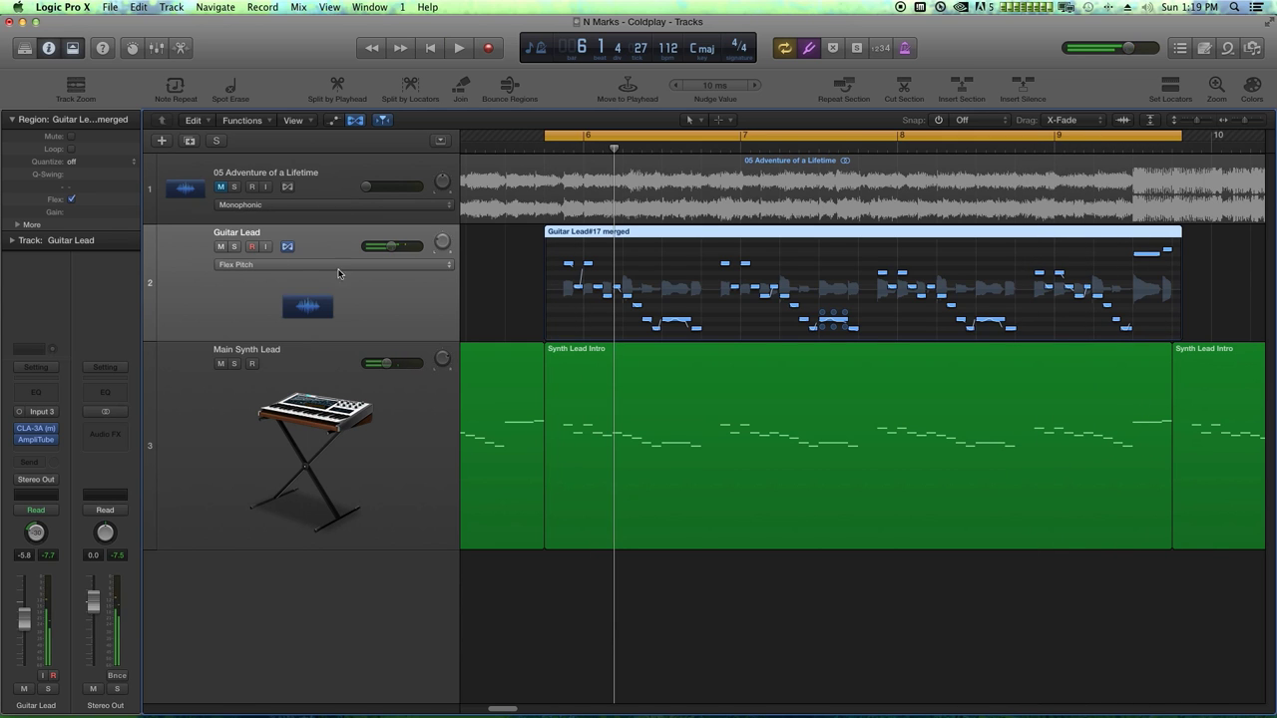
Step: Hide Flex, zoom out to bars 4–18, set Snap to Bar, and mark bars 10–13 on Guitar Lead
{"action": "left_click", "coordinate": [356, 121]}
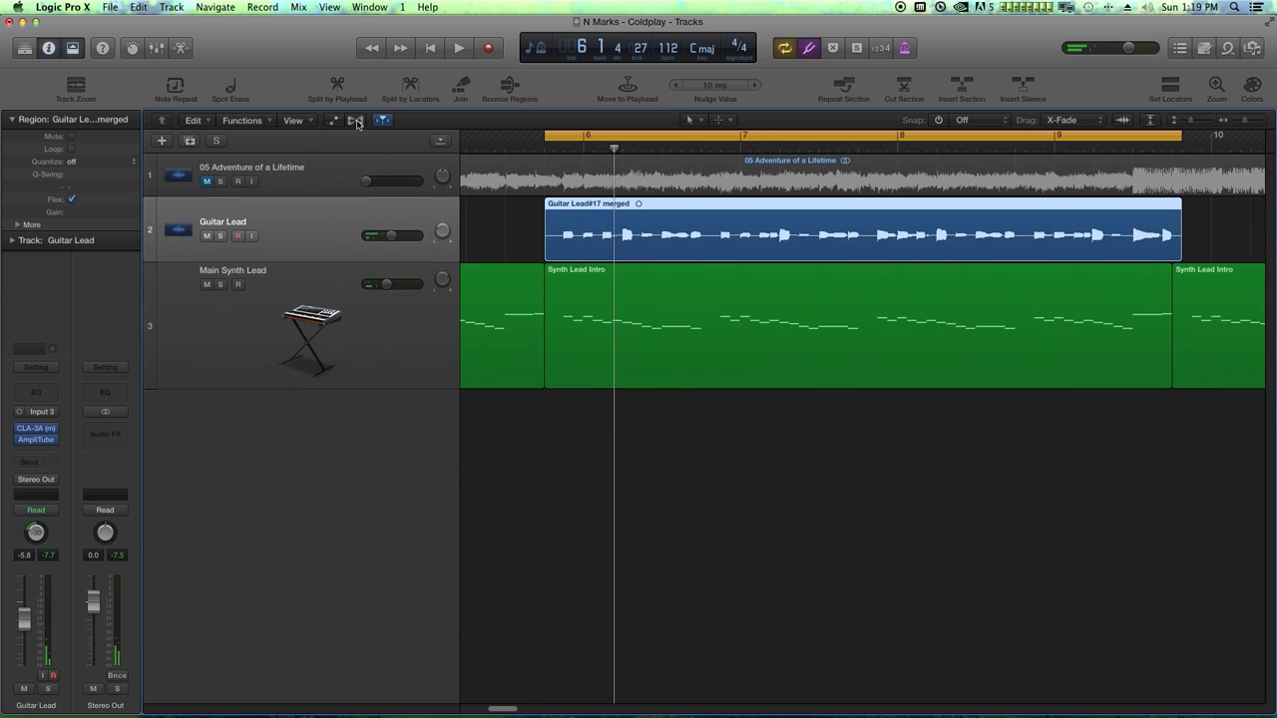
{"action": "key", "text": "ctrl+z"}
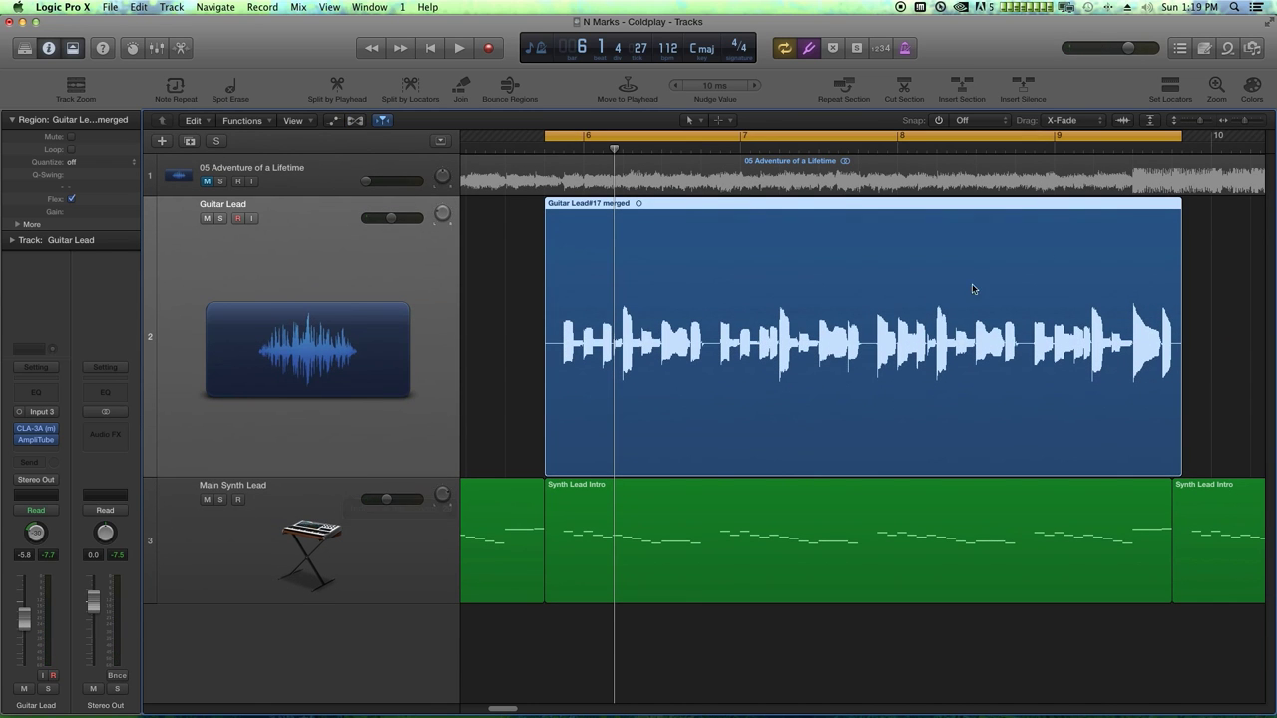
{"action": "left_click", "coordinate": [1224, 236]}
{"action": "key", "text": "super+Left"}
{"action": "key", "text": "super+Left"}
{"action": "key", "text": "super+Left"}
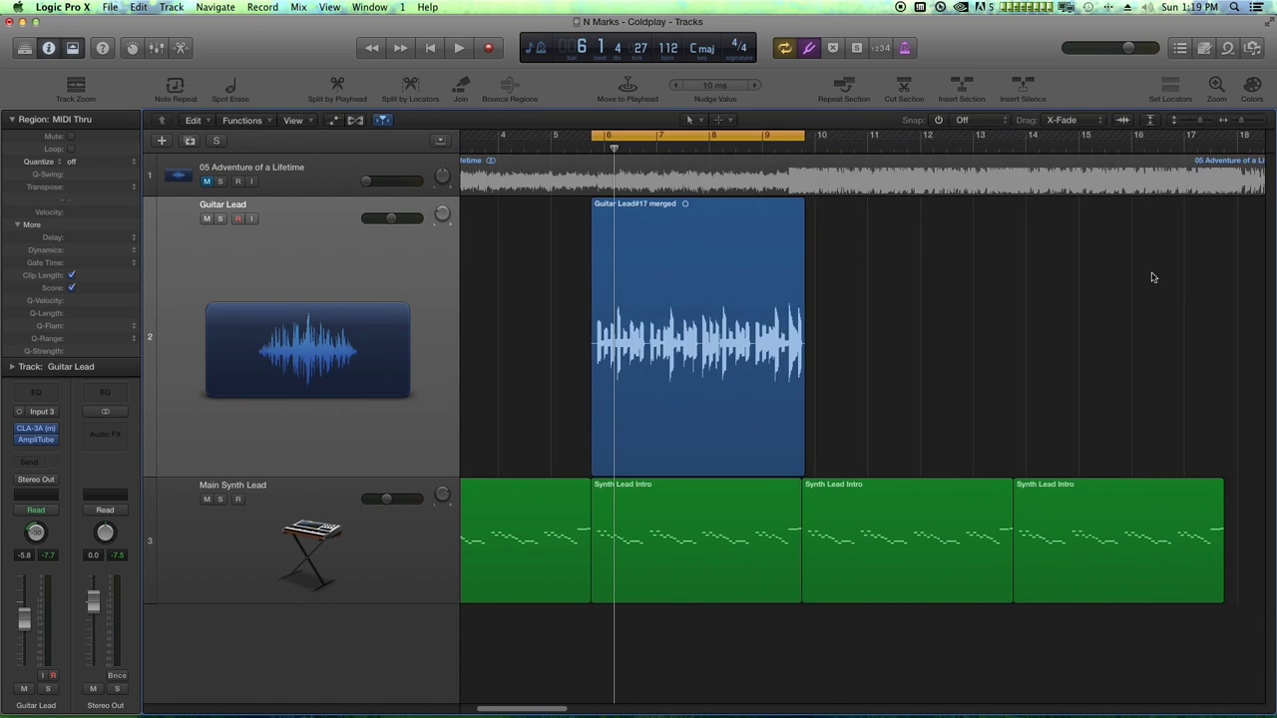
{"action": "left_click", "coordinate": [985, 119]}
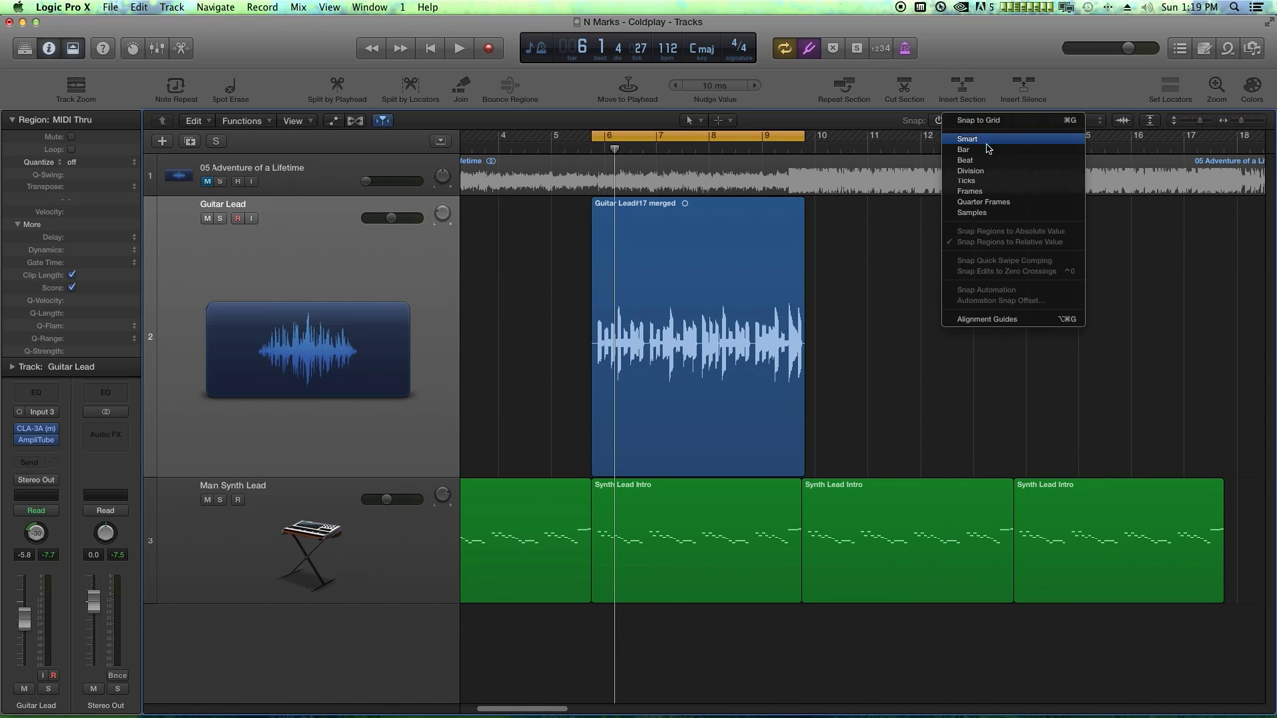
{"action": "left_click", "coordinate": [985, 149]}
{"action": "left_click_drag", "start_coordinate": [942, 250], "coordinate": [950, 418]}
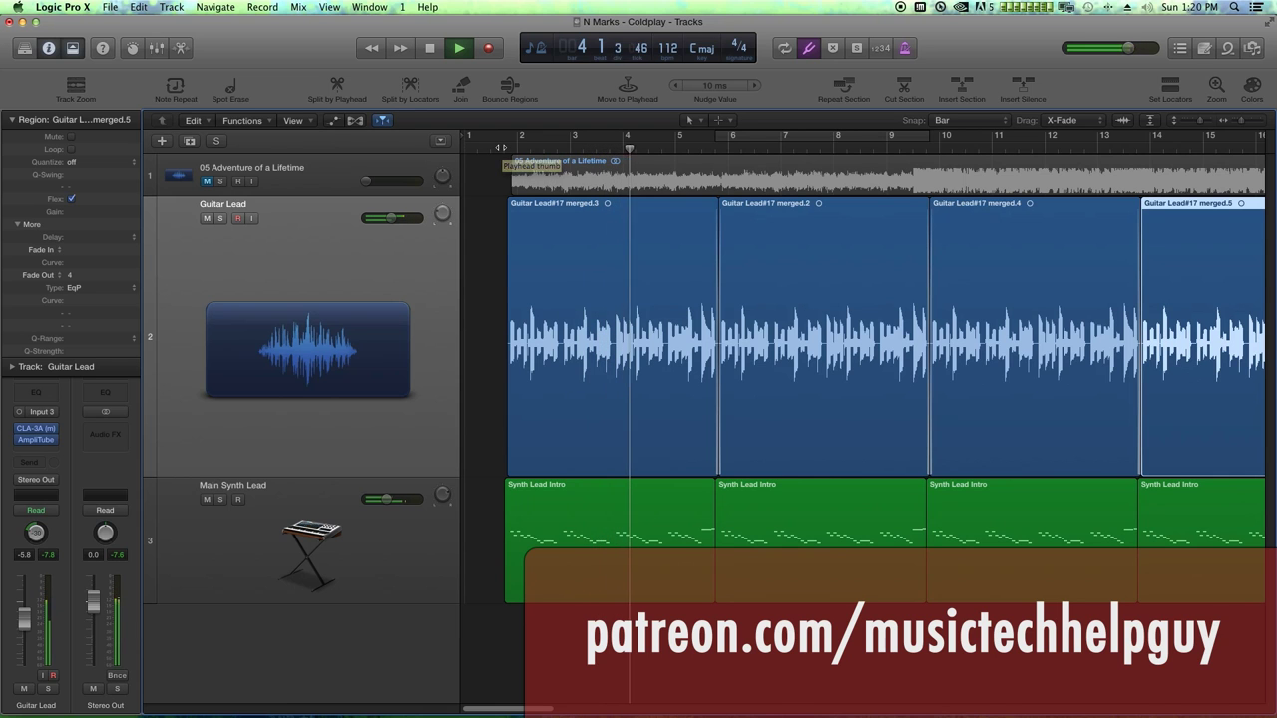
{"action": "key", "text": "x"}
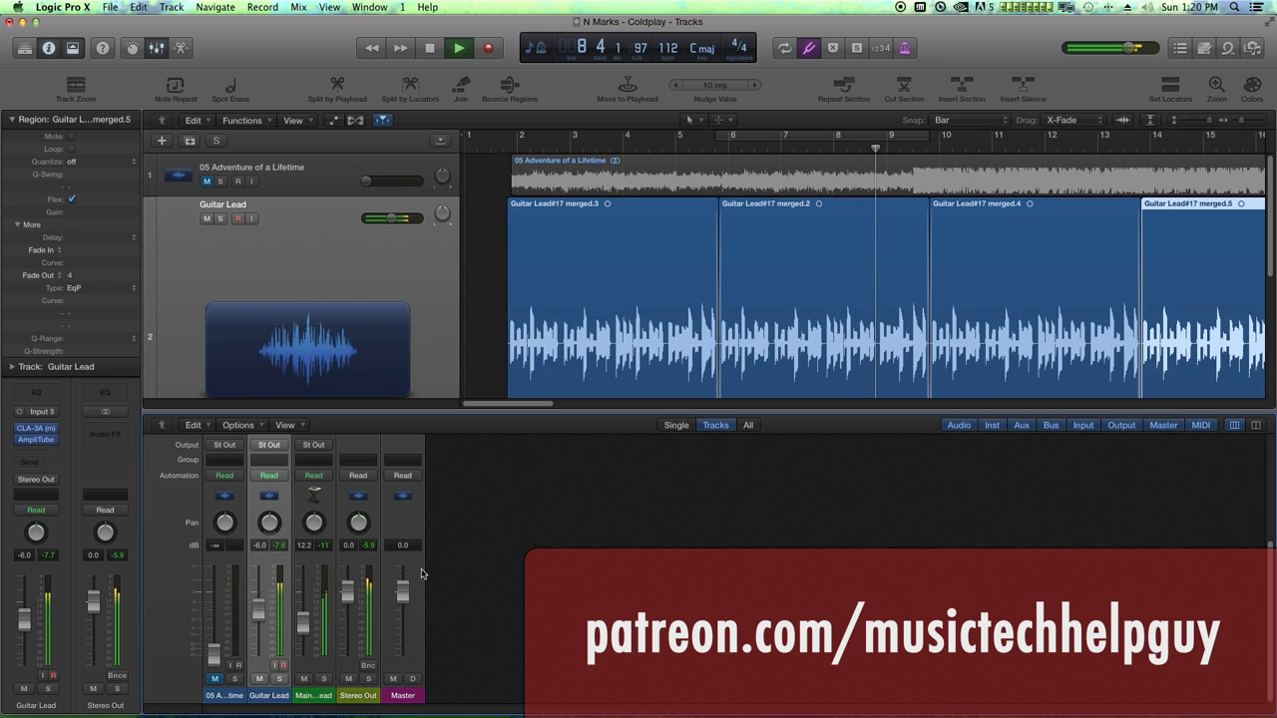
{"action": "key", "text": "x"}
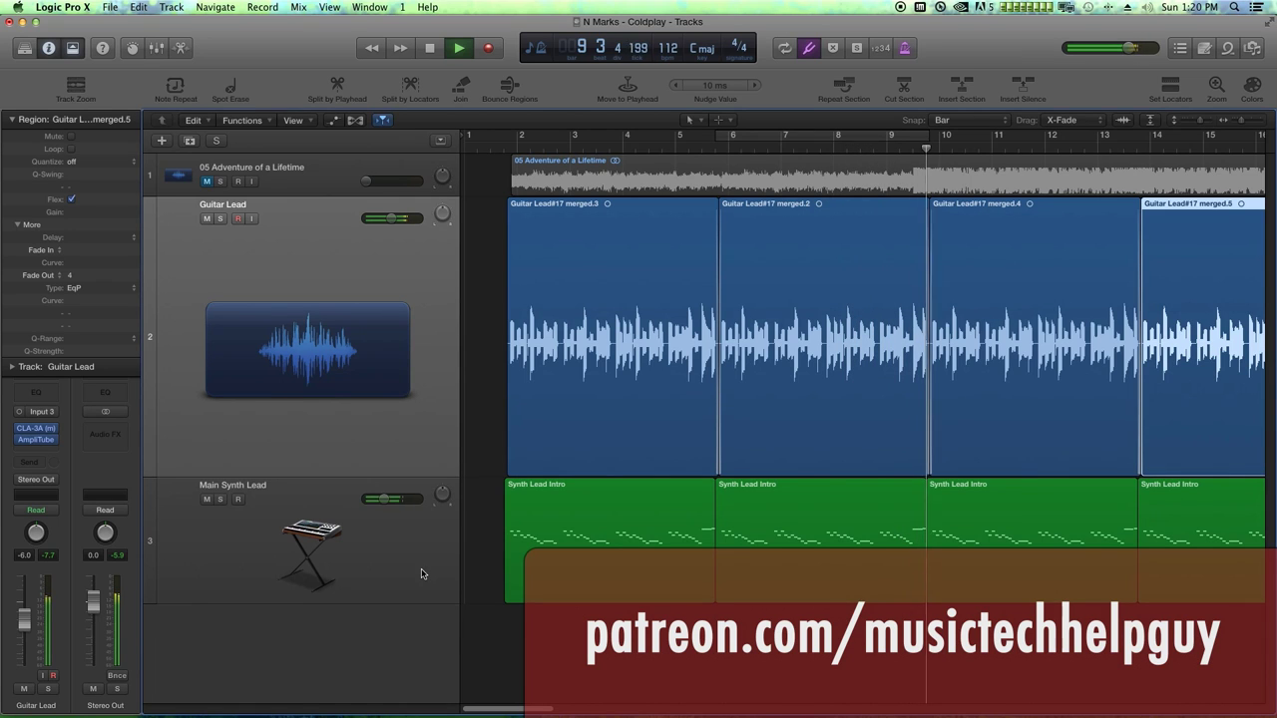
{"action": "key", "text": "space"}
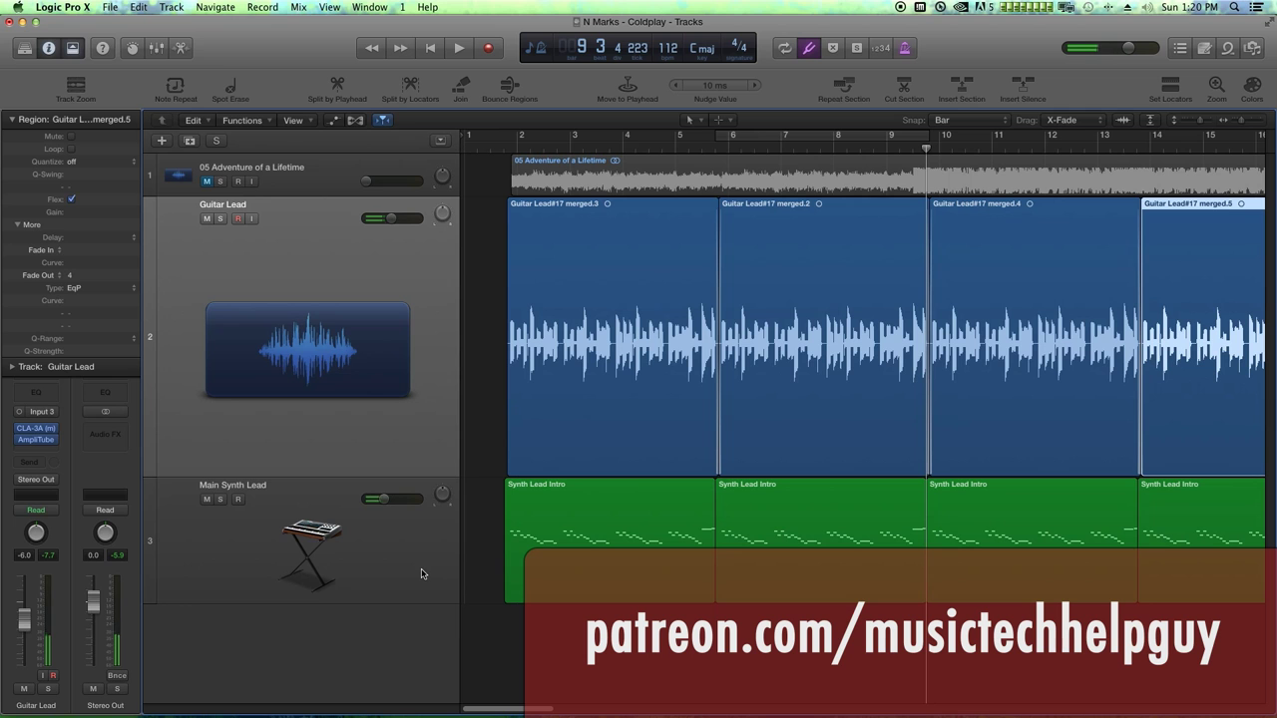